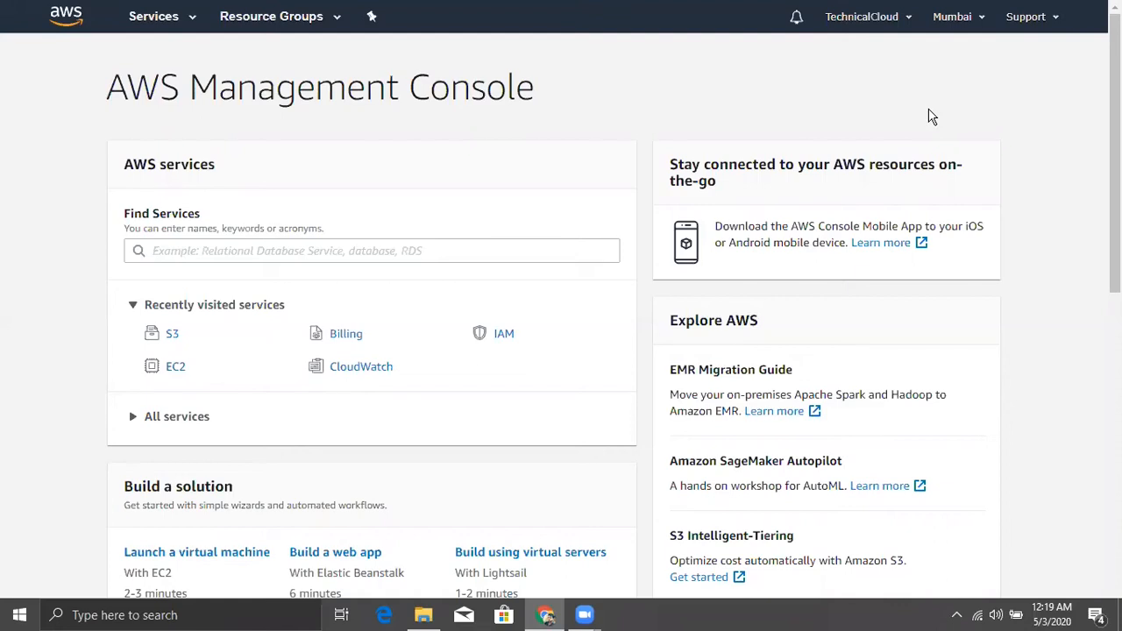
# Step: Check the available regions, and open the S3 storage service to start creating a new bucket
pyautogui.click(961, 24)
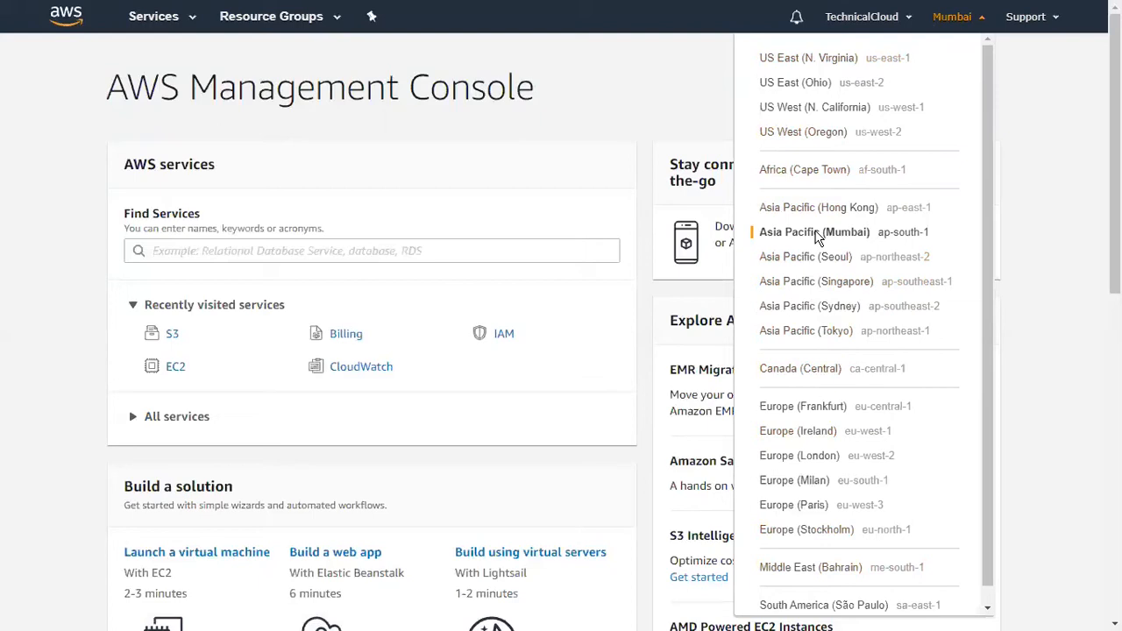
pyautogui.click(974, 26)
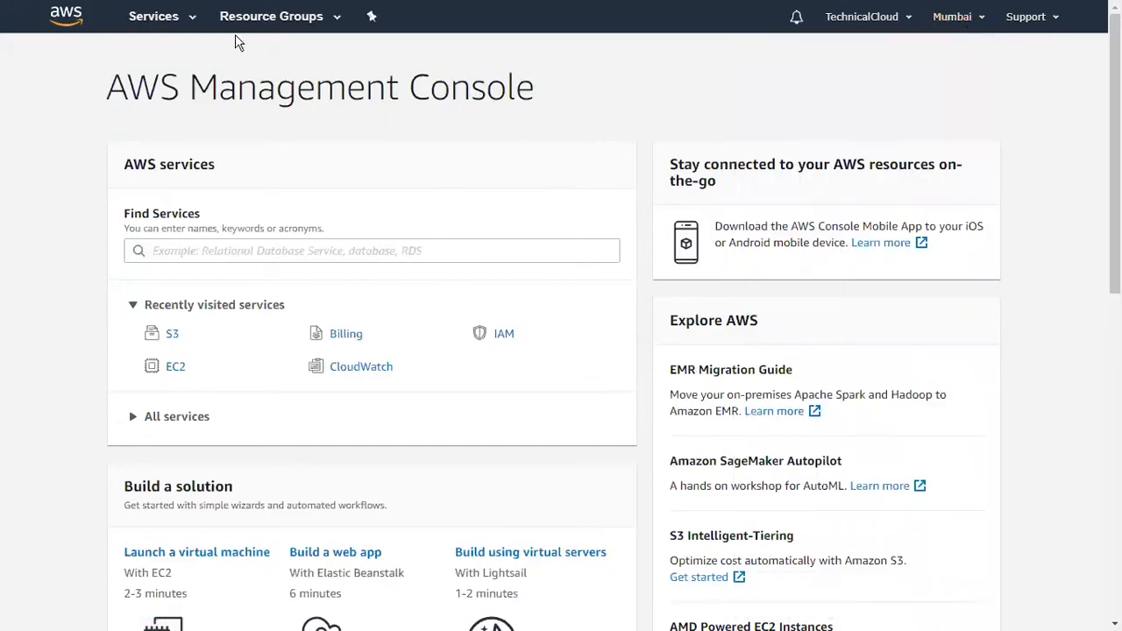
pyautogui.click(158, 20)
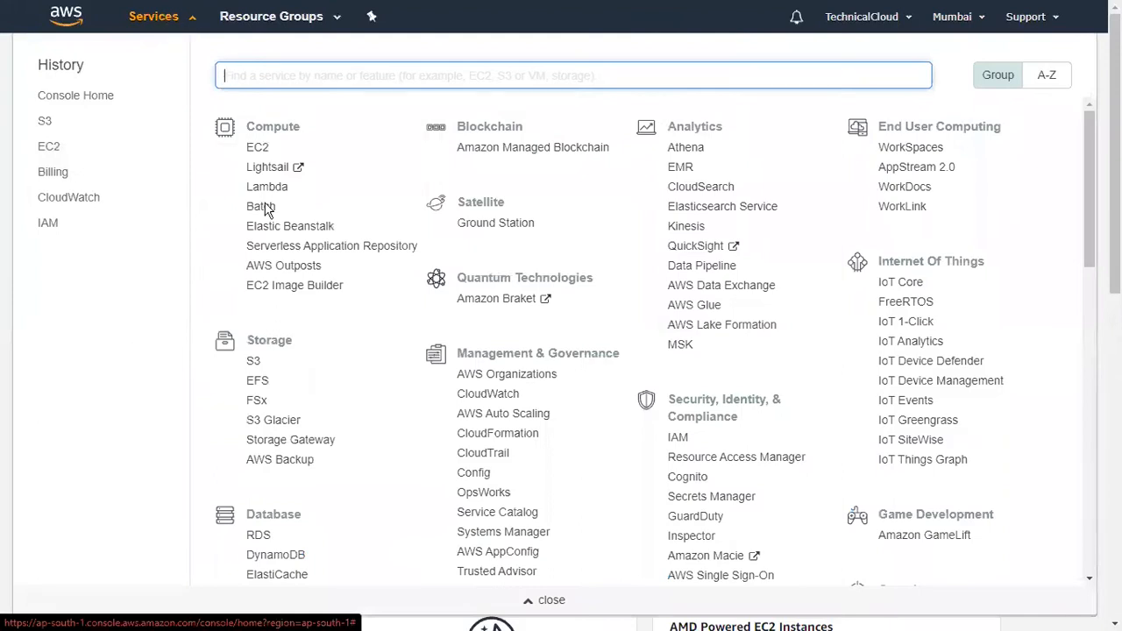
pyautogui.click(253, 364)
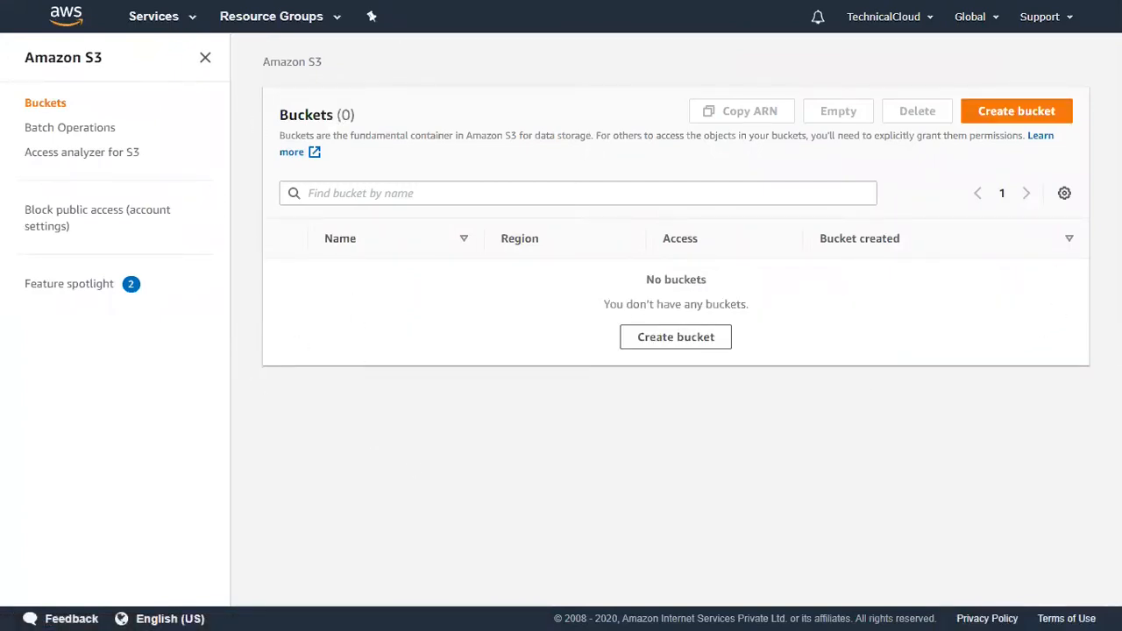
pyautogui.click(1016, 112)
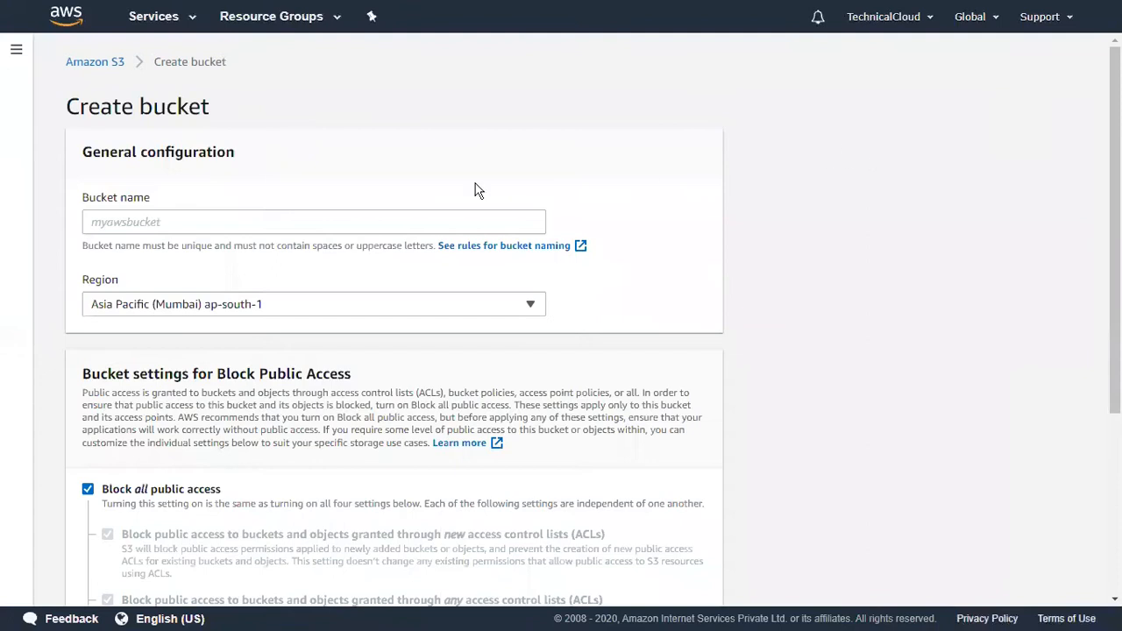
# Step: Enter Technical as the bucket name and try to create the bucket with the default settings
pyautogui.click(141, 222)
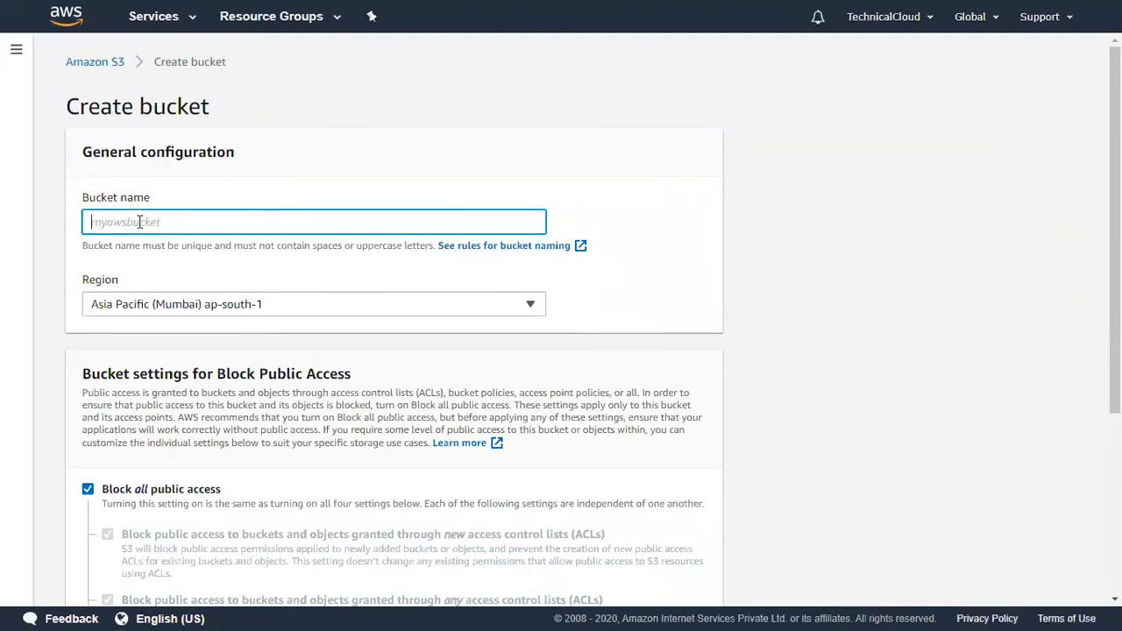
pyautogui.write('Technical')
pyautogui.scroll(-1, 137, 184)
pyautogui.scroll(-2, 767, 569)
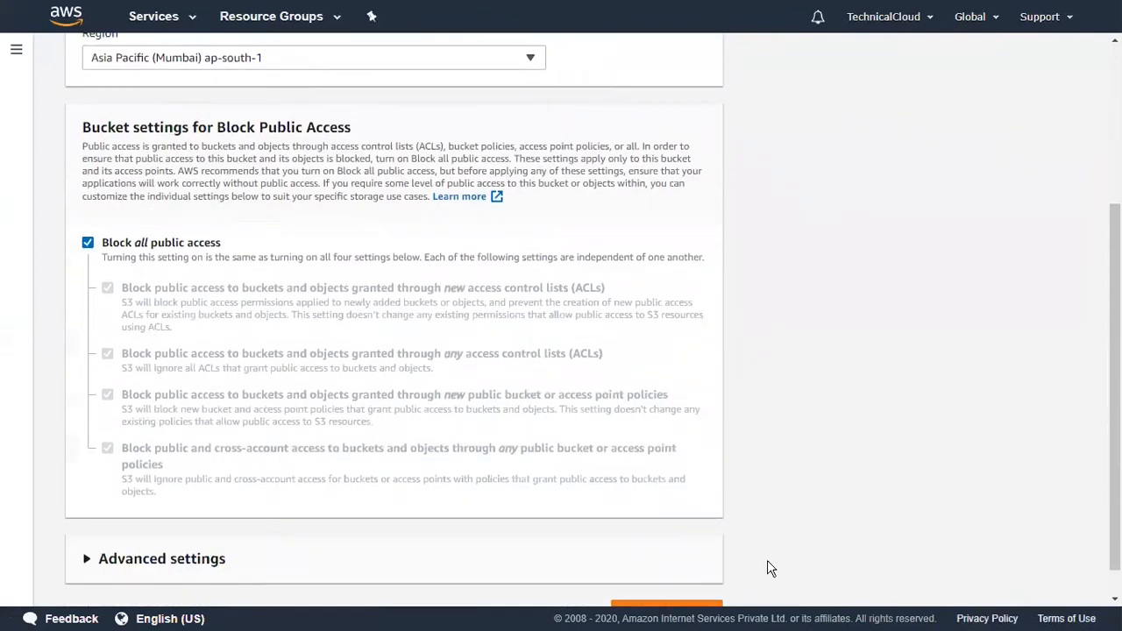
pyautogui.scroll(-1, 669, 534)
pyautogui.click(676, 578)
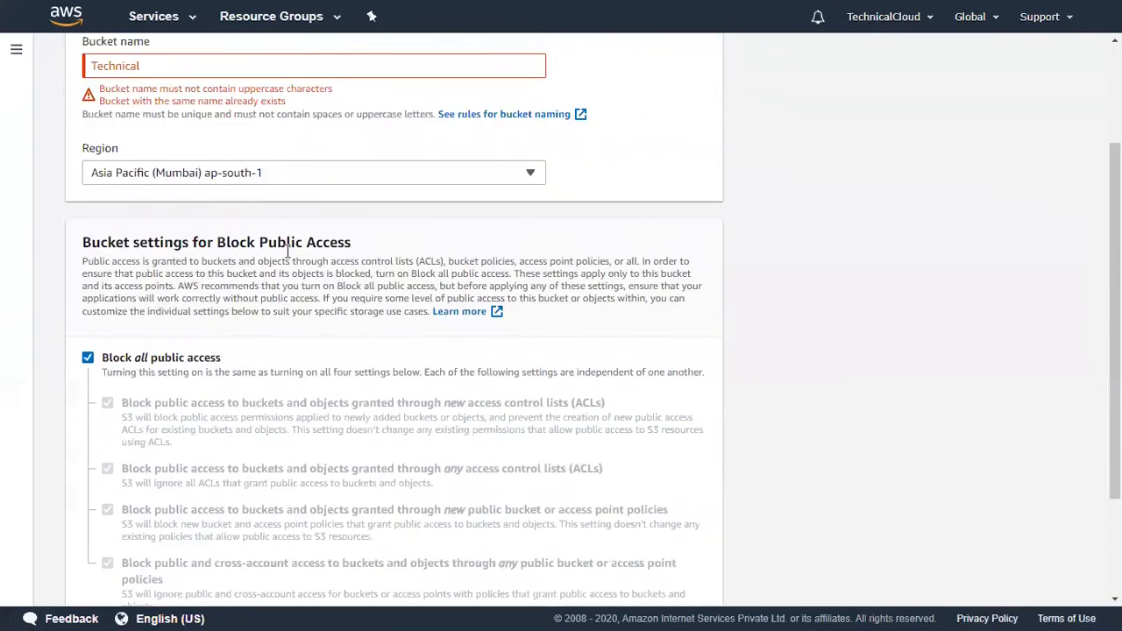
# Step: Extend the bucket name to Technicalcloud
pyautogui.scroll(1, 102, 105)
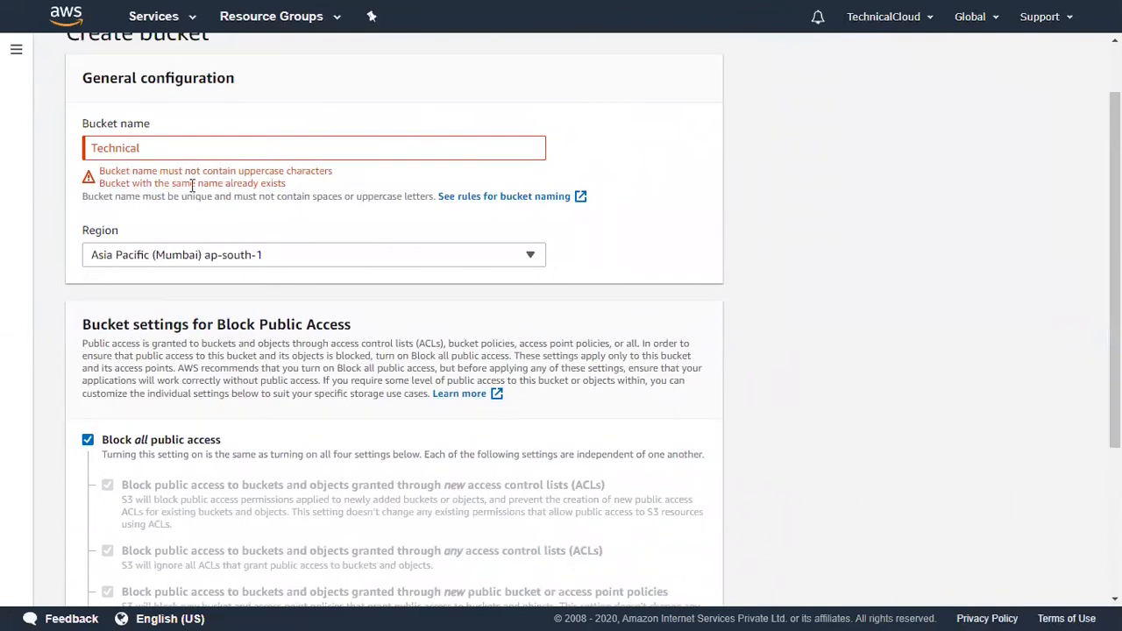
pyautogui.click(98, 148)
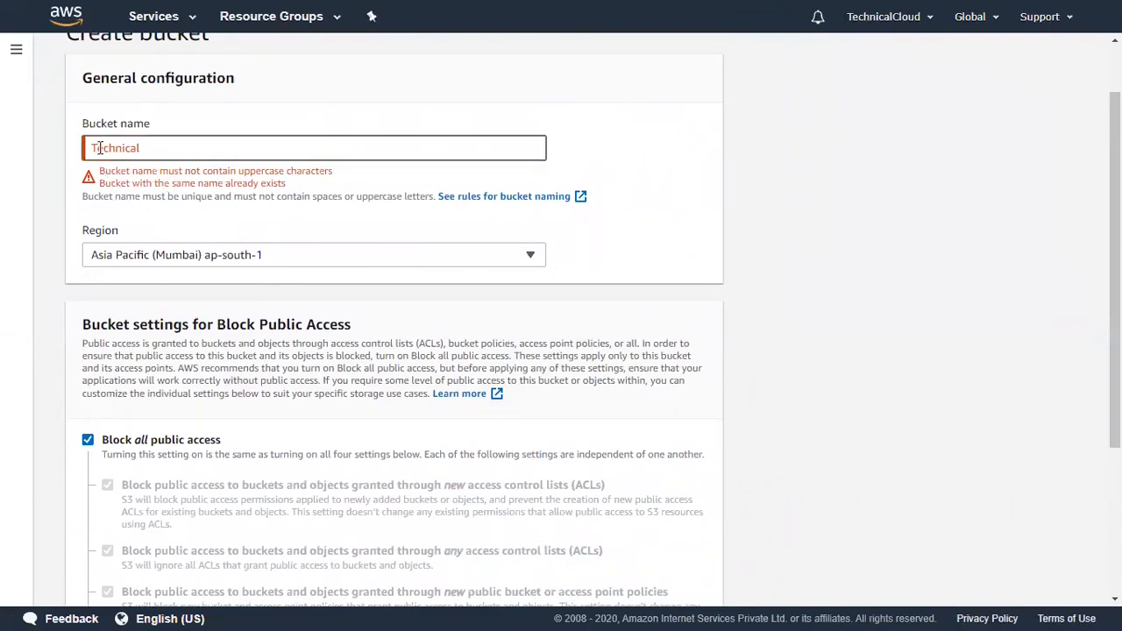
pyautogui.doubleClick(151, 147)
pyautogui.click(155, 149)
pyautogui.write('c')
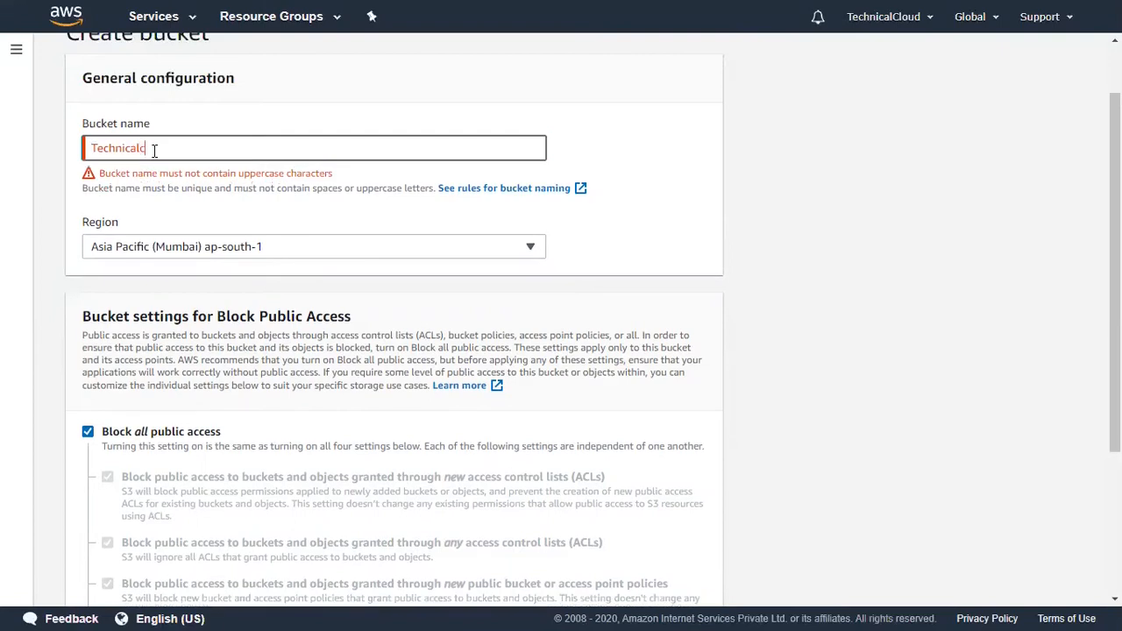
pyautogui.write('loud')
# Step: Review the Block Public Access settings and the Object Lock options in the bucket's advanced settings
pyautogui.scroll(-1, 309, 200)
pyautogui.scroll(-3, 308, 200)
pyautogui.scroll(2, 195, 268)
pyautogui.scroll(-2, 188, 138)
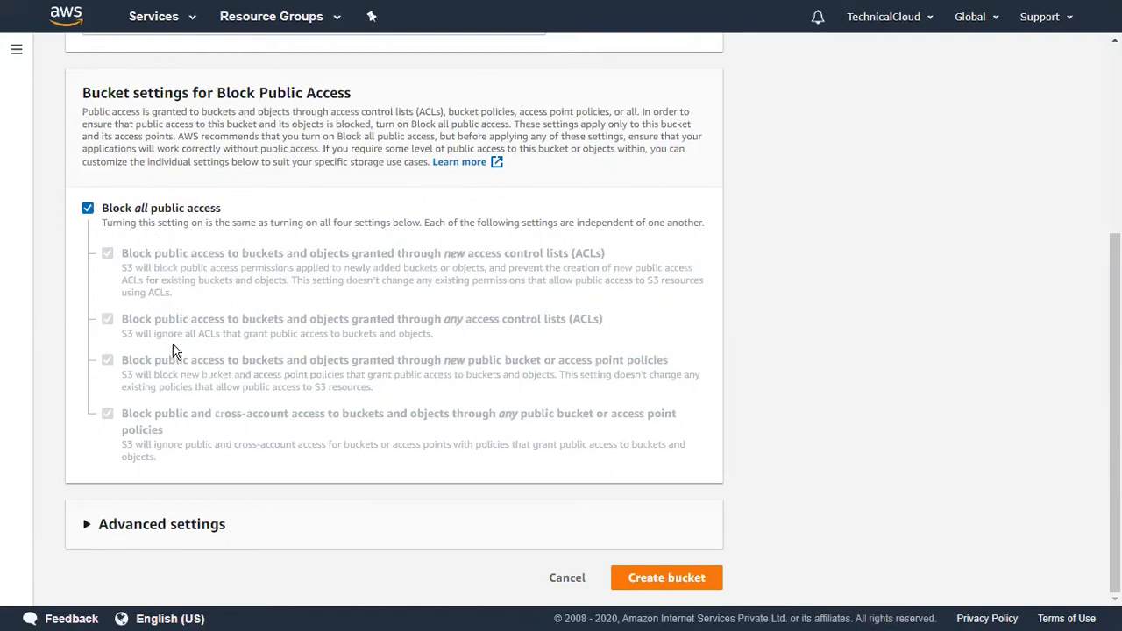
pyautogui.click(150, 526)
pyautogui.scroll(-2, 235, 394)
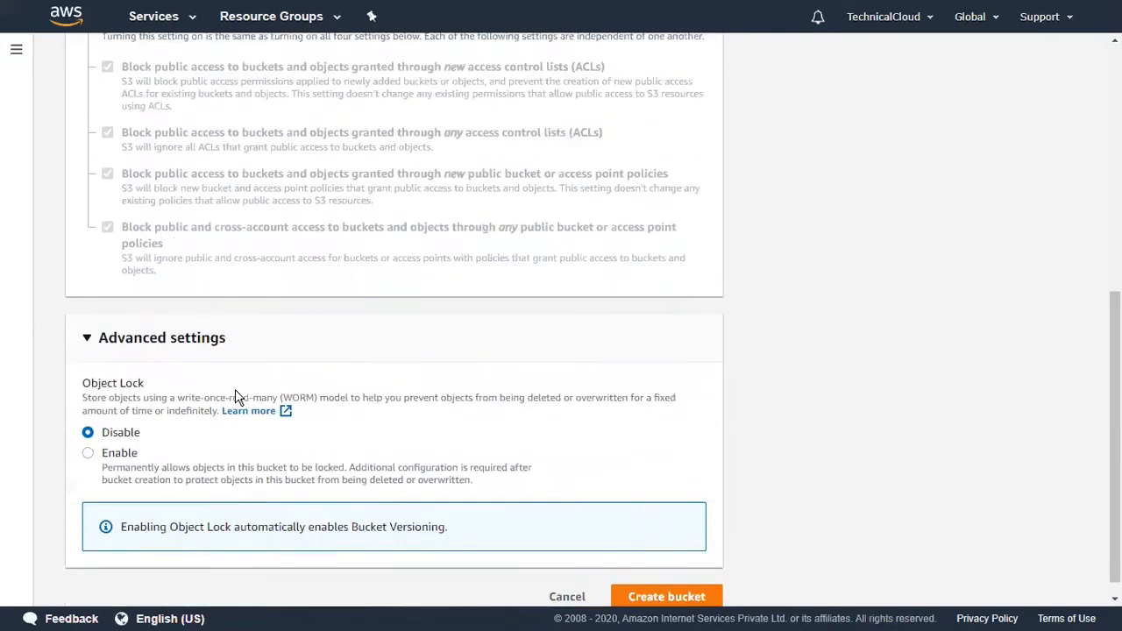
pyautogui.scroll(-1, 235, 398)
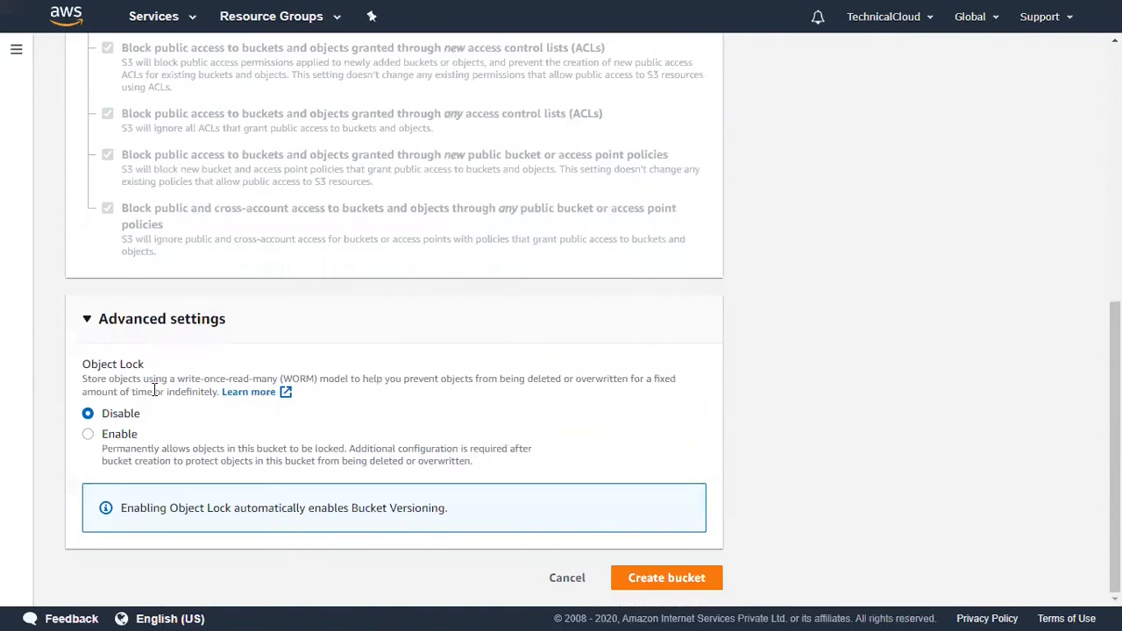
pyautogui.click(88, 319)
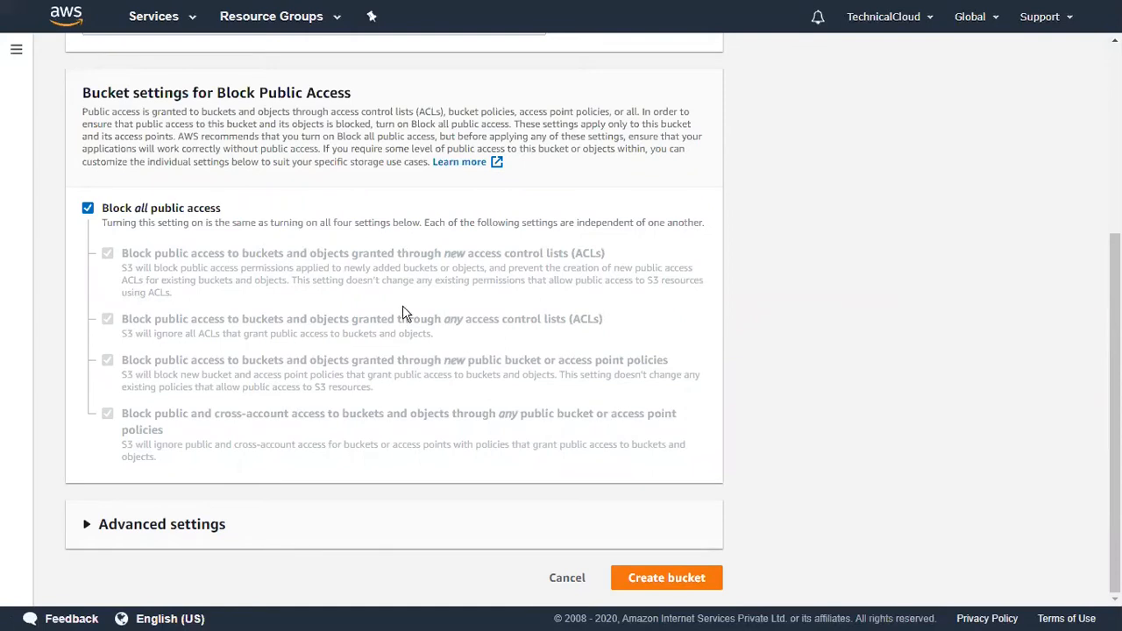
# Step: Try to create the bucket under the name Technicalcloud
pyautogui.scroll(2, 290, 241)
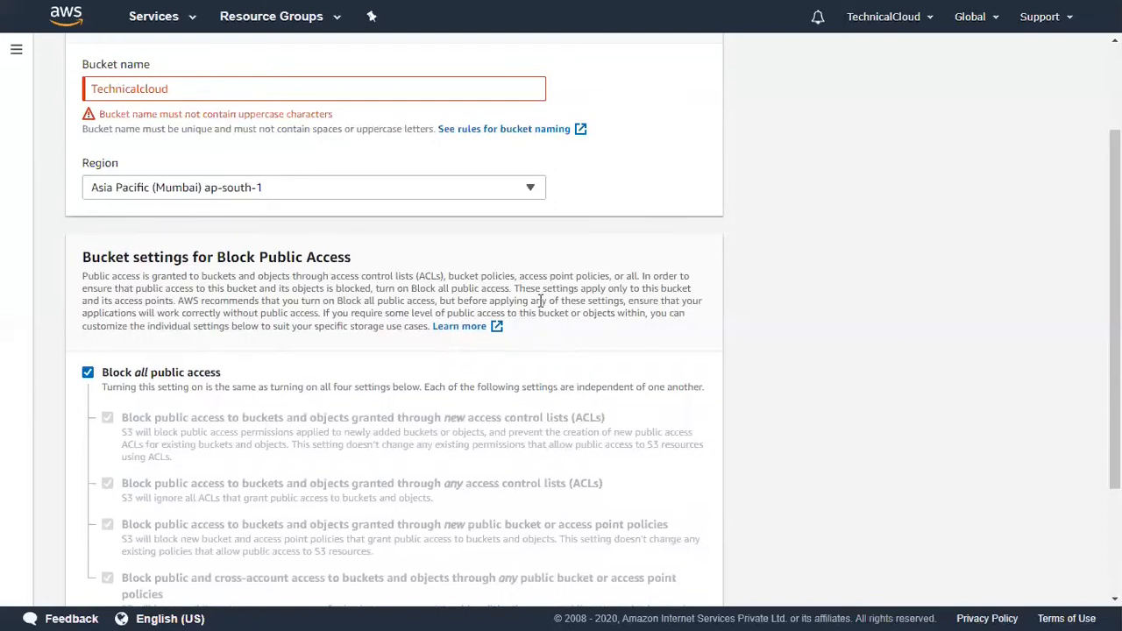
pyautogui.scroll(-2, 542, 301)
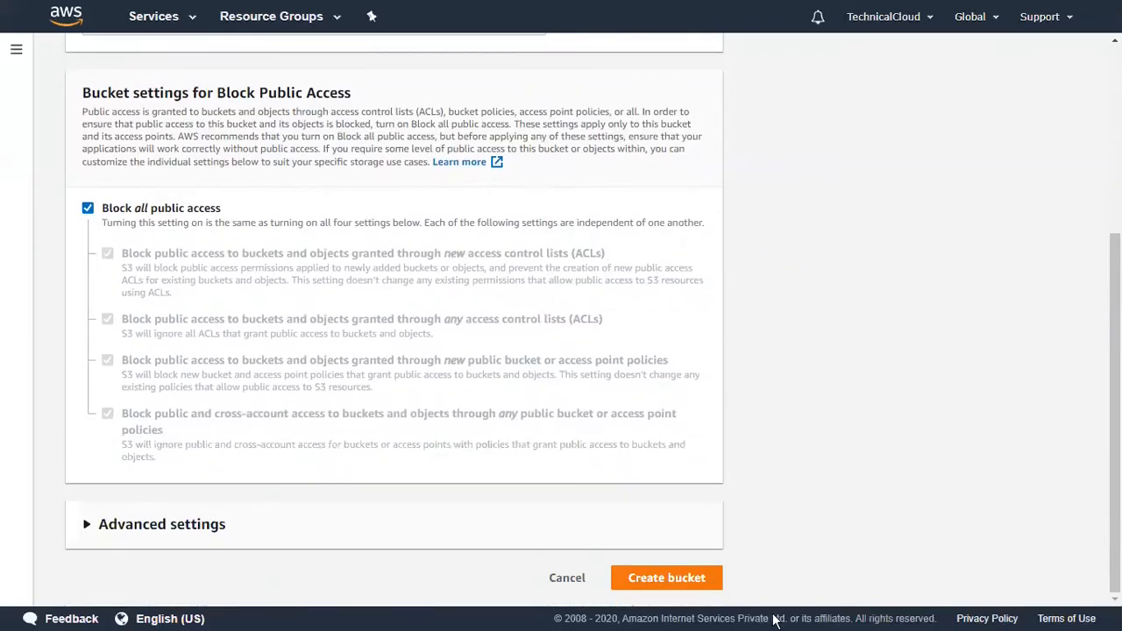
pyautogui.click(666, 581)
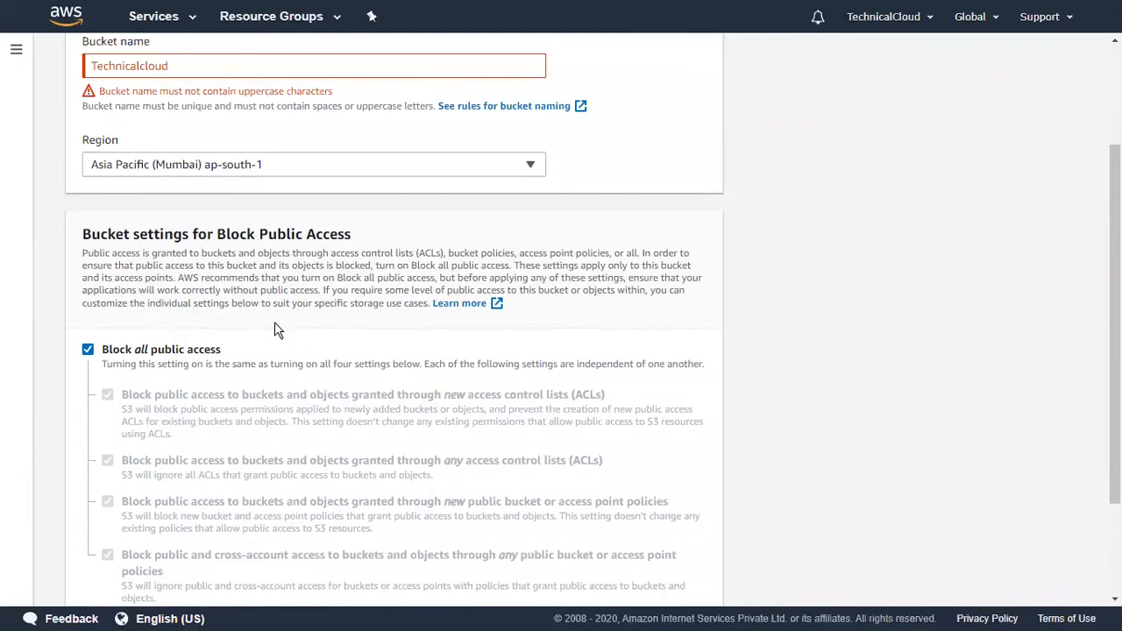
# Step: Change the bucket name to all-lowercase technicalcloud and create the bucket in the Asia Pacific (Mumbai) region
pyautogui.scroll(1, 180, 170)
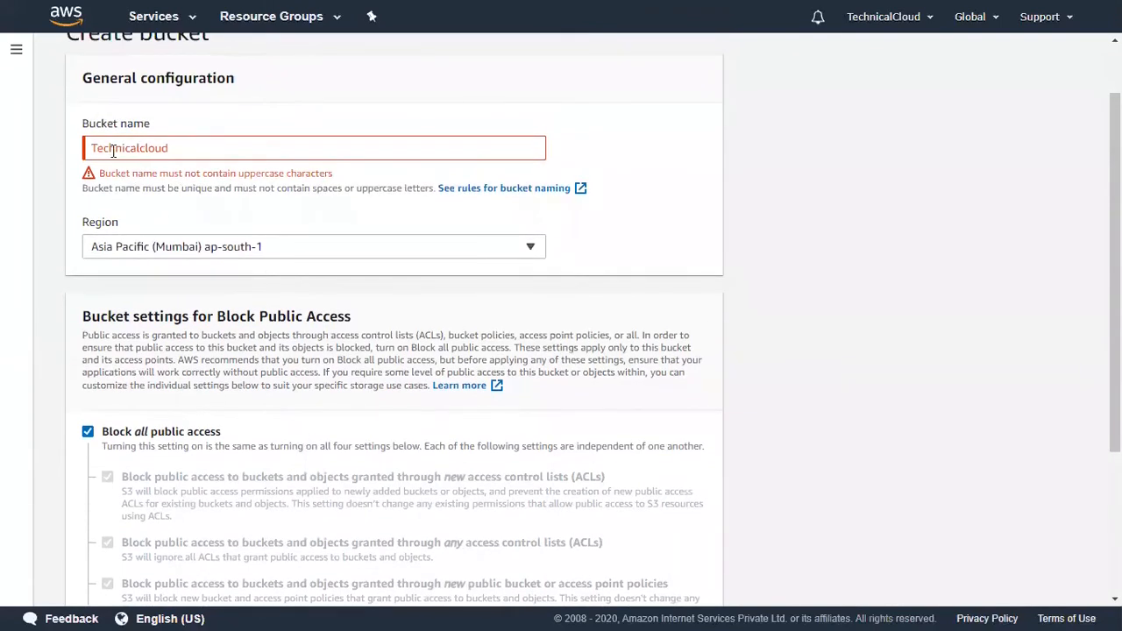
pyautogui.click(98, 149)
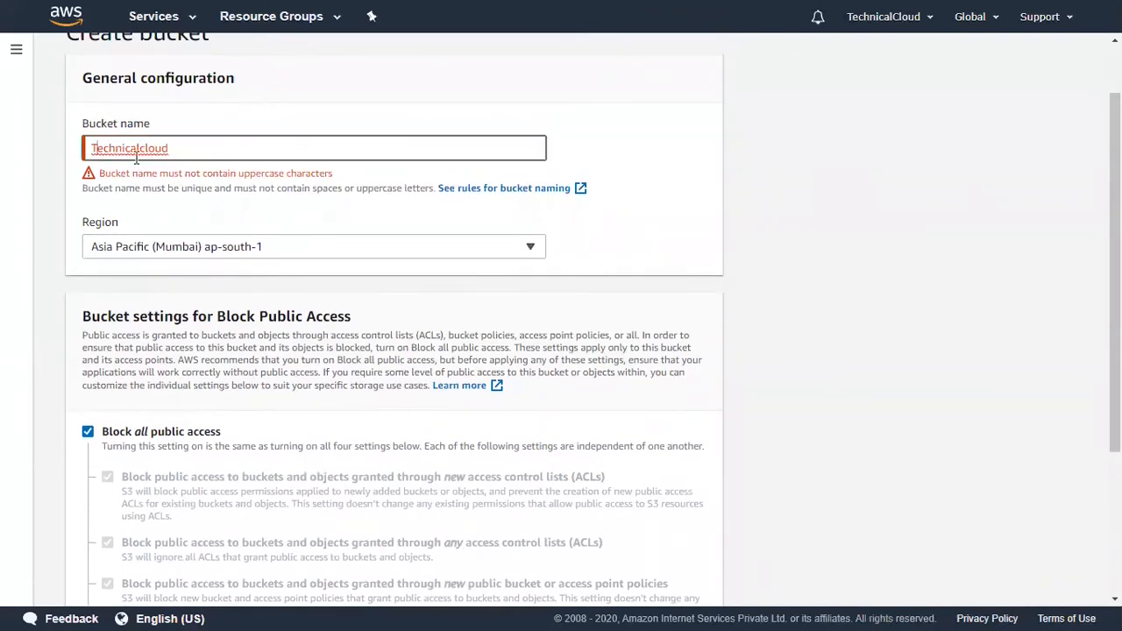
pyautogui.press('BackSpace')
pyautogui.write('t')
pyautogui.scroll(-3, 136, 158)
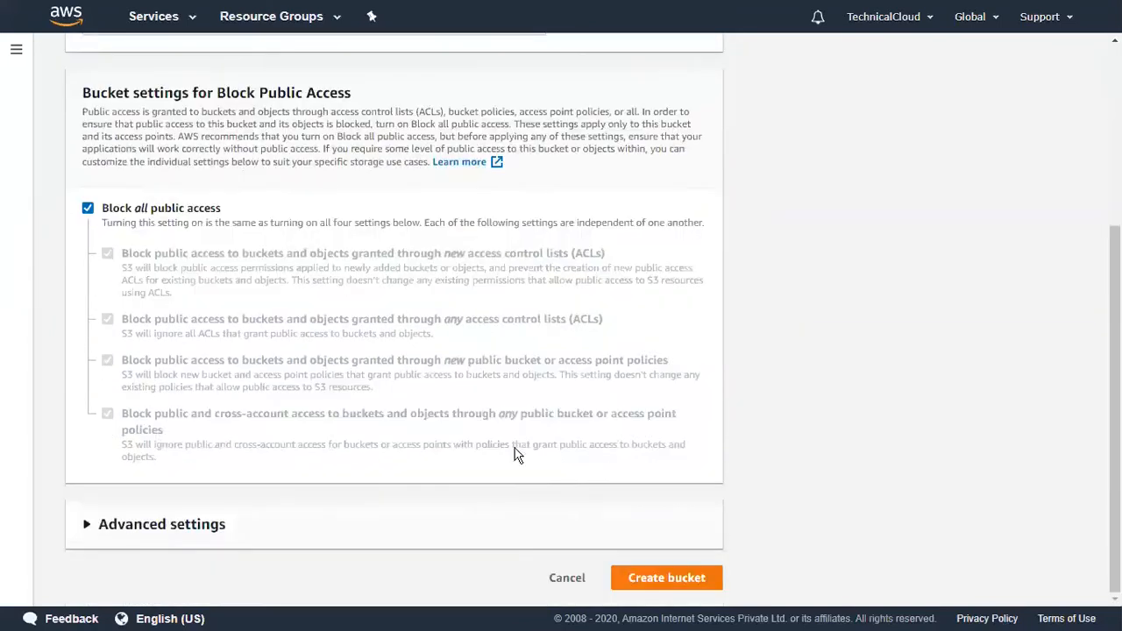
pyautogui.click(663, 579)
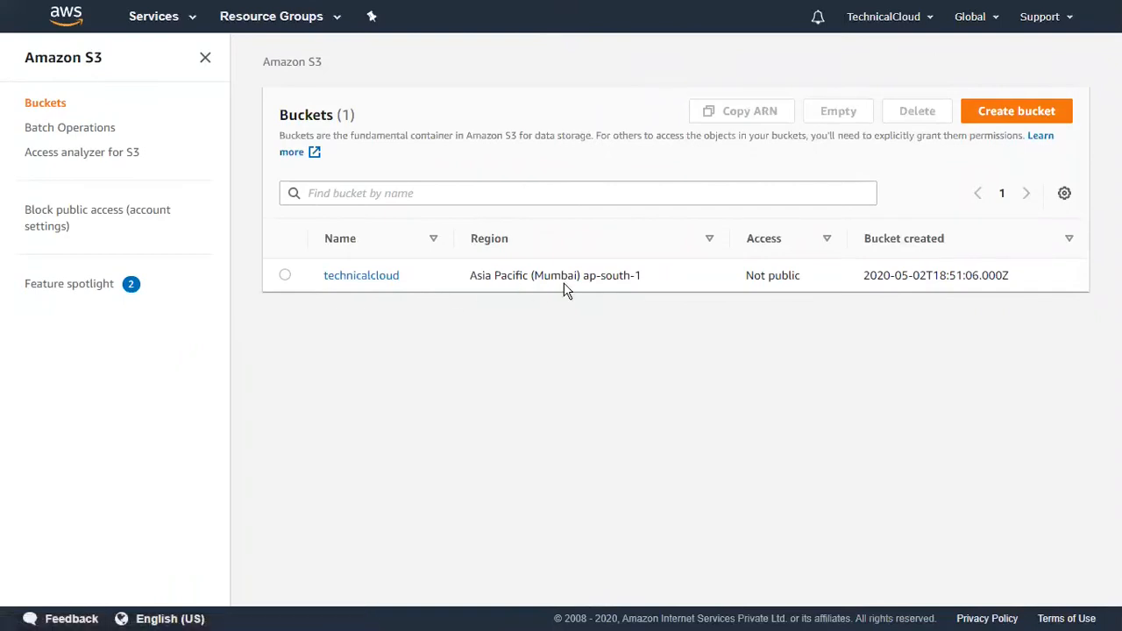
# Step: Open the technicalcloud bucket and look over its overview page
pyautogui.click(366, 283)
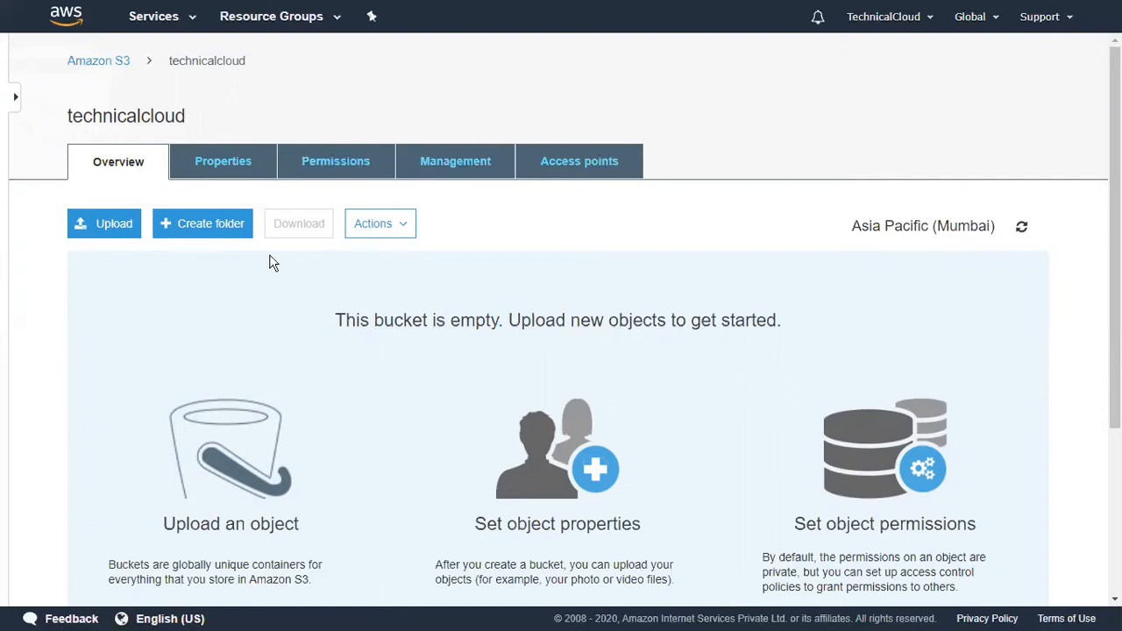
pyautogui.scroll(-2, 348, 299)
pyautogui.scroll(2, 355, 298)
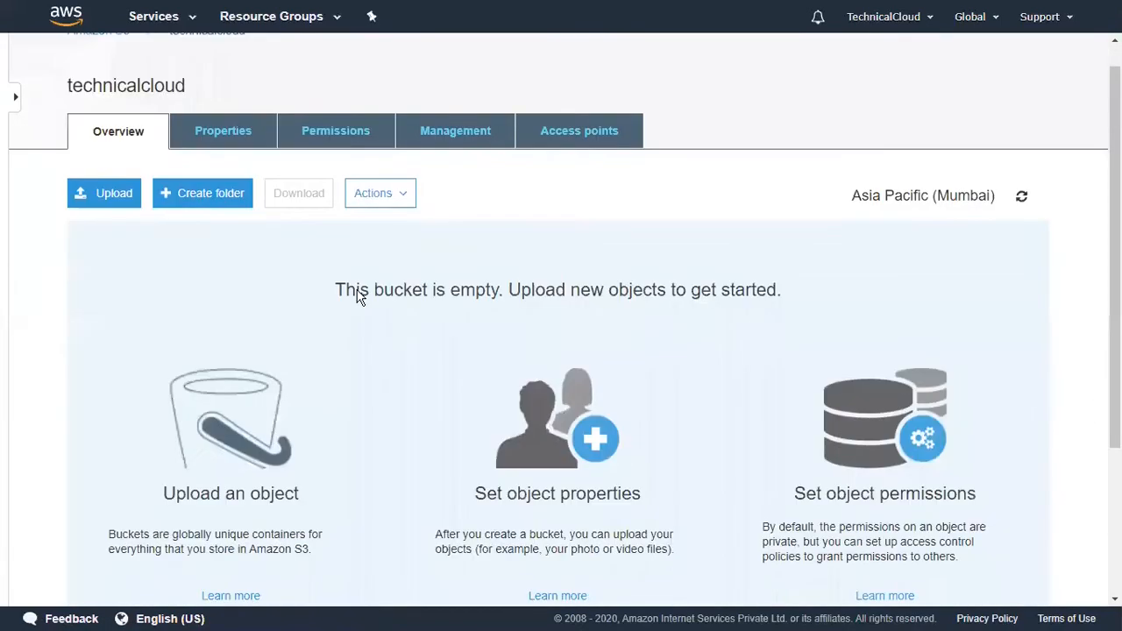
pyautogui.scroll(-1, 613, 322)
pyautogui.scroll(1, 612, 323)
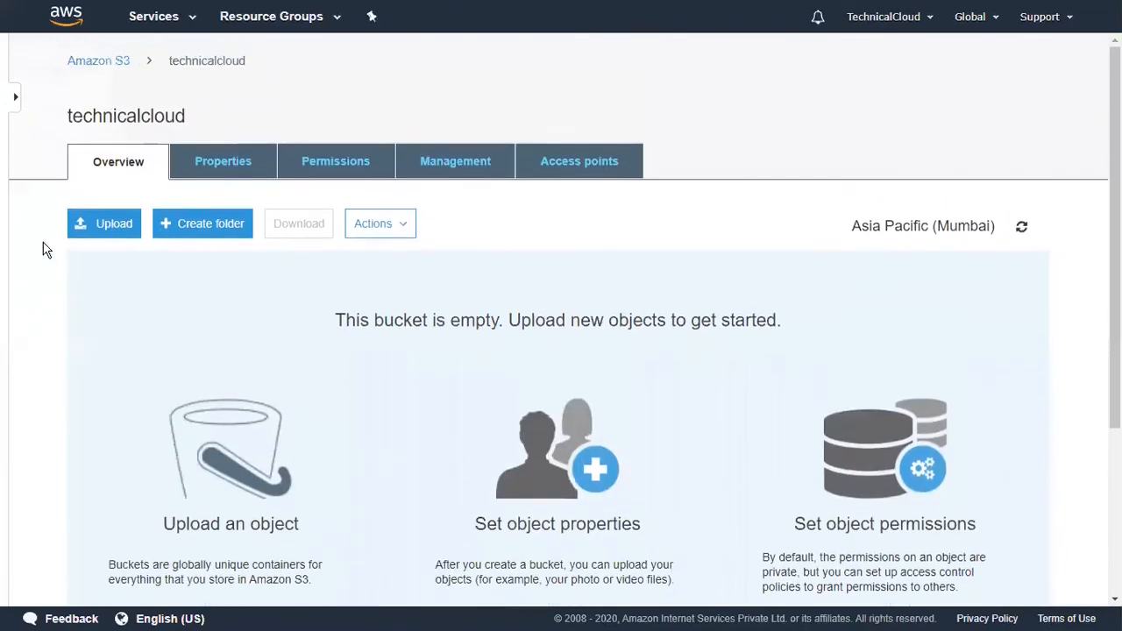
# Step: Upload 20191208_150836.jpg and SquareFit_20191026_11324471.jpg from Downloads to the bucket, check the upload status and dismiss it
pyautogui.click(83, 225)
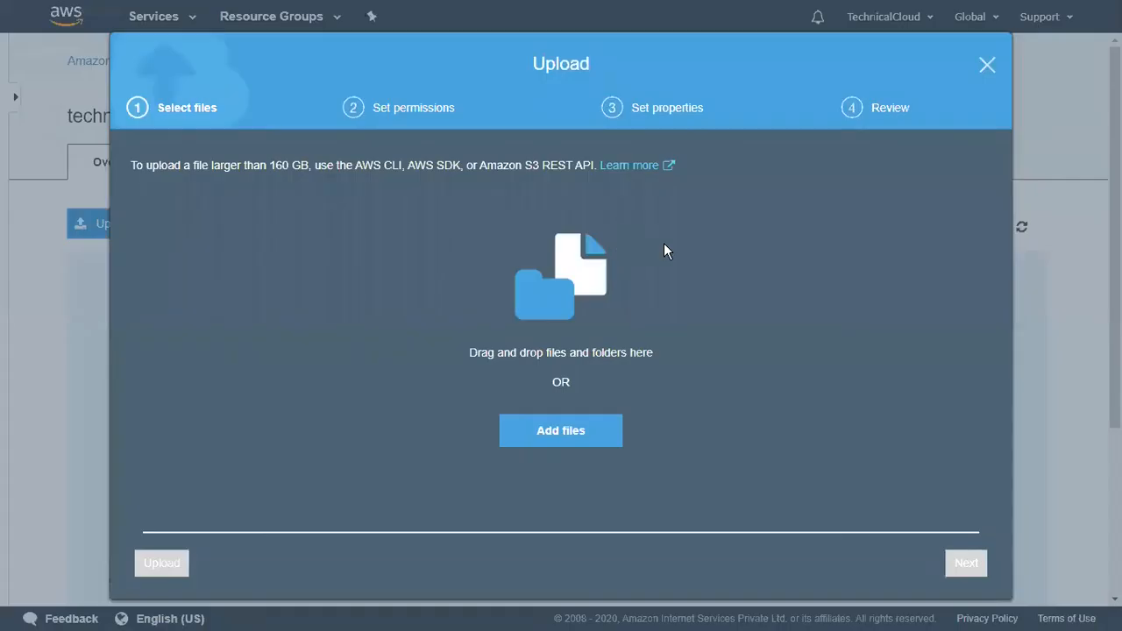
pyautogui.click(570, 433)
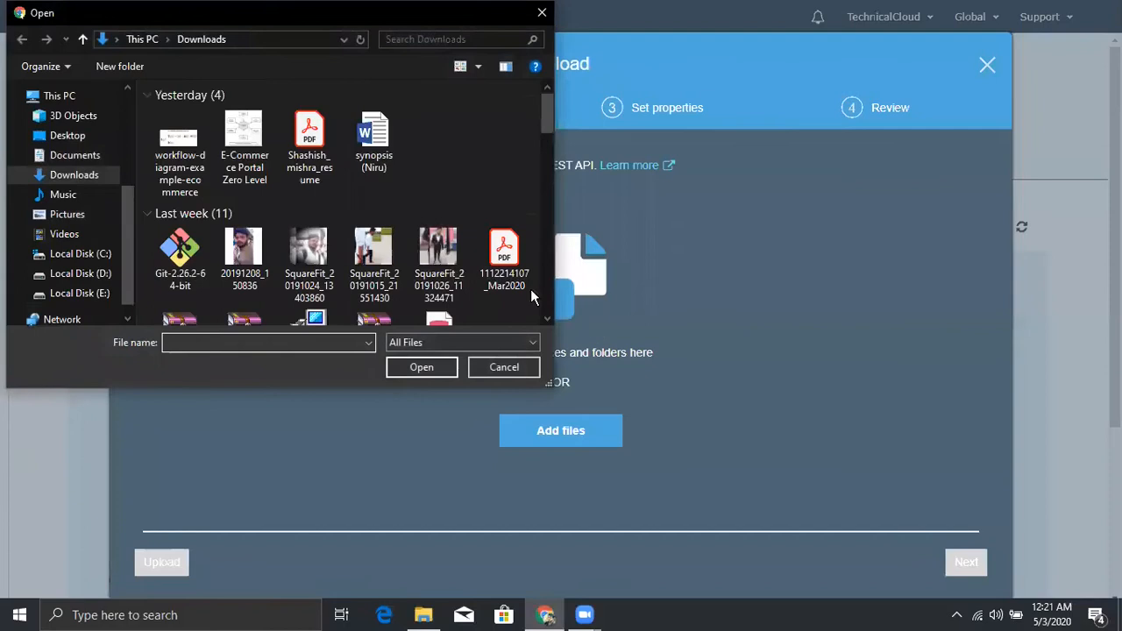
pyautogui.click(449, 254)
pyautogui.keyDown('ctrl'); pyautogui.click(261, 274); pyautogui.keyUp('ctrl')
pyautogui.click(425, 369)
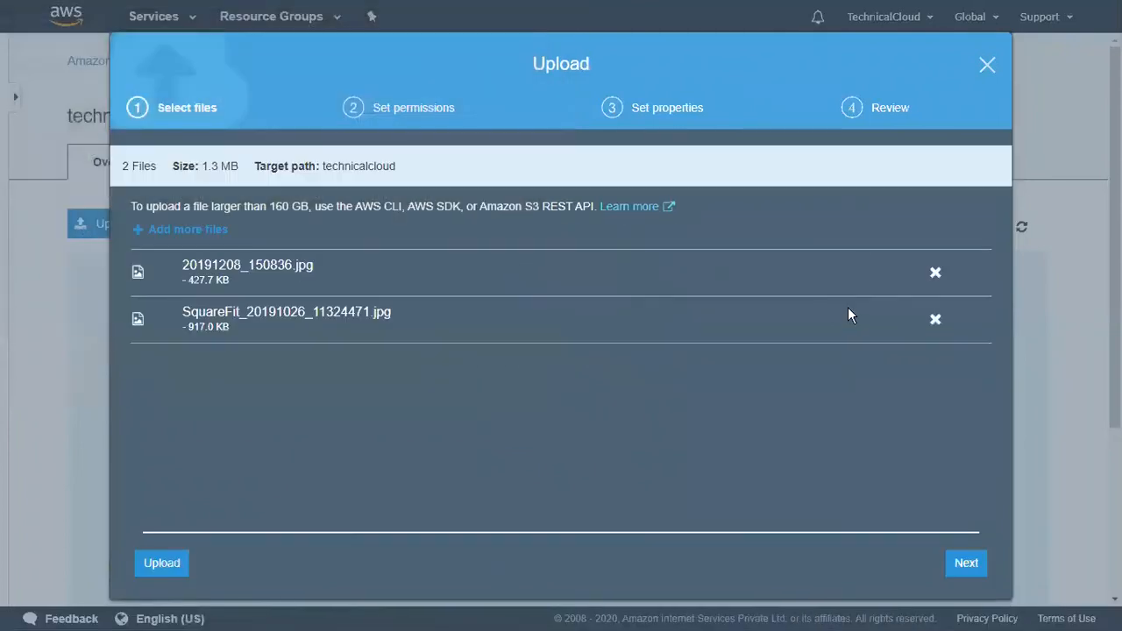
pyautogui.click(162, 564)
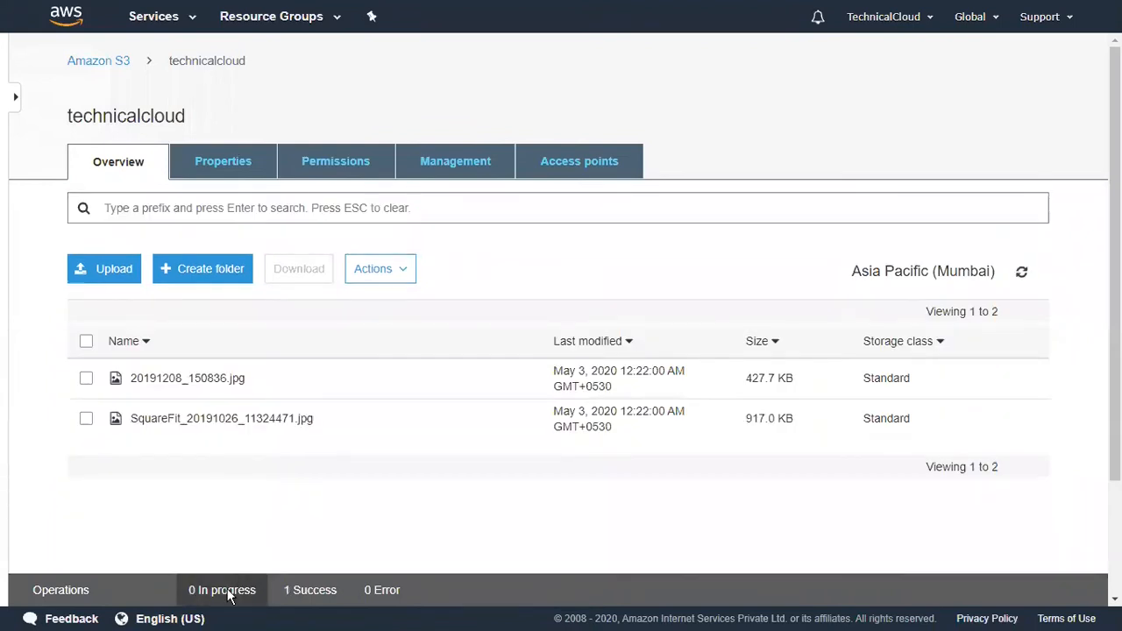
pyautogui.click(310, 600)
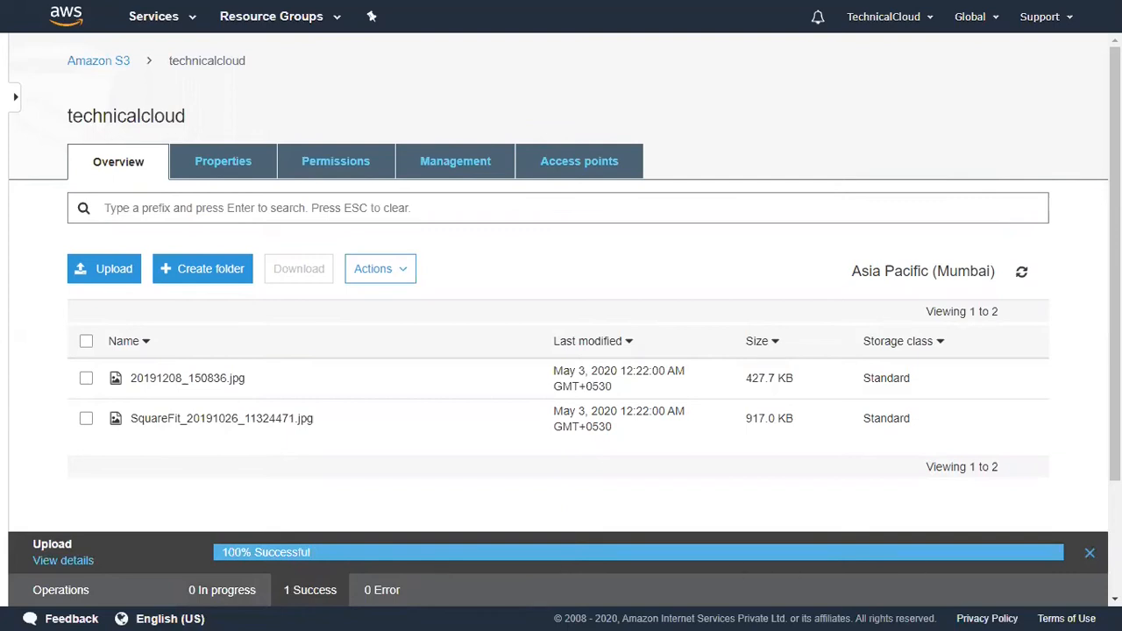
pyautogui.click(1092, 557)
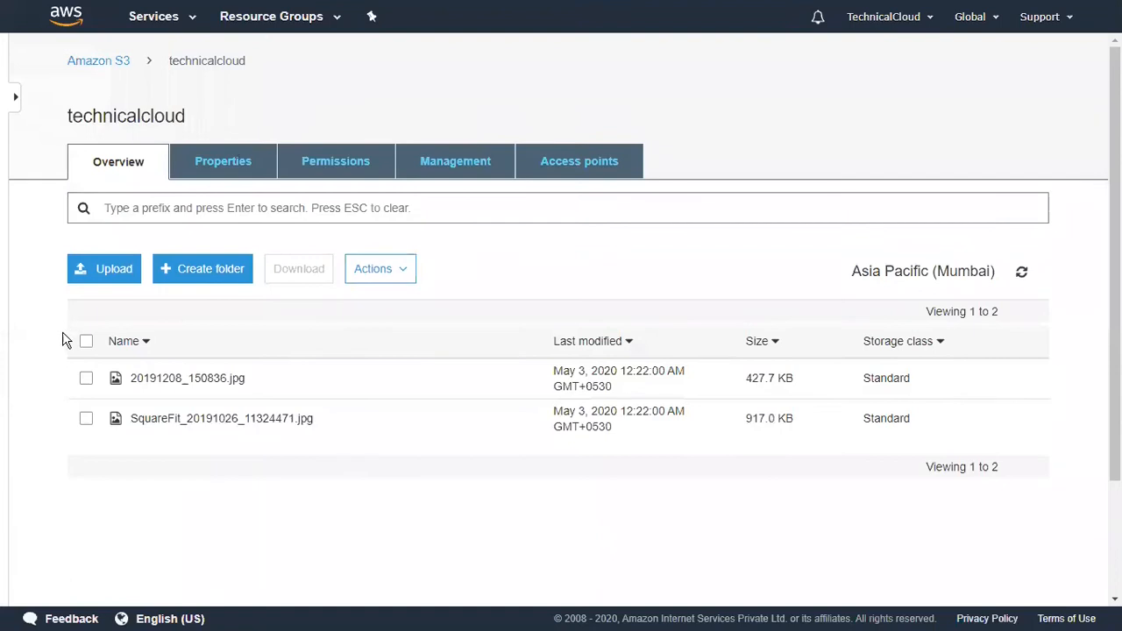
# Step: Select 20191208_150836.jpg in the bucket, review its details and follow its object URL
pyautogui.click(86, 378)
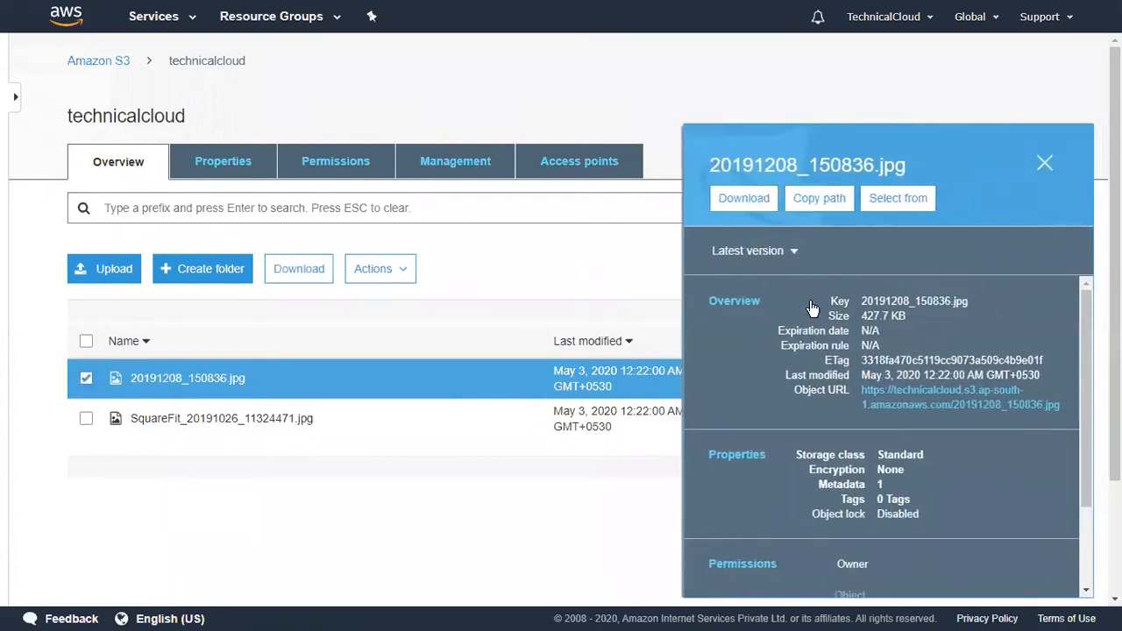
pyautogui.scroll(-2, 748, 408)
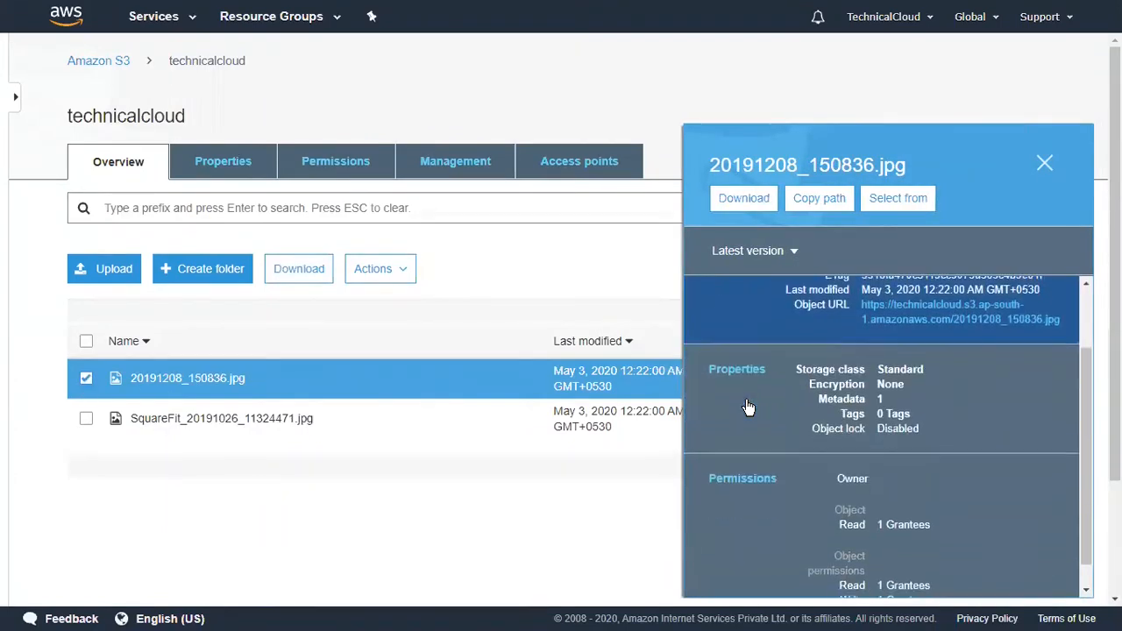
pyautogui.scroll(2, 748, 408)
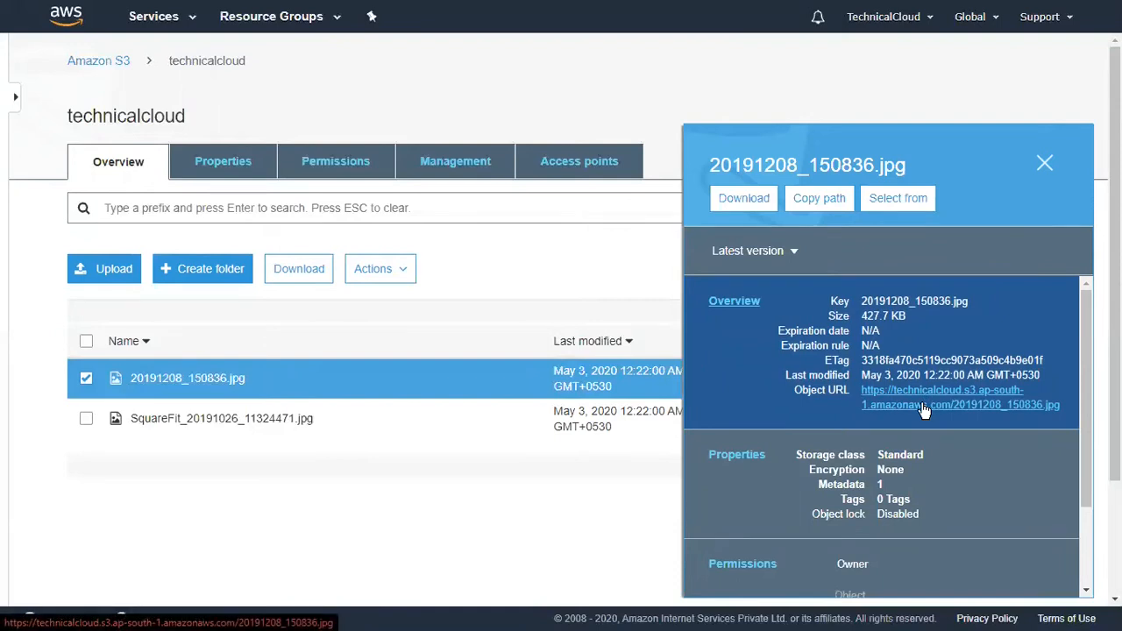
pyautogui.click(923, 405)
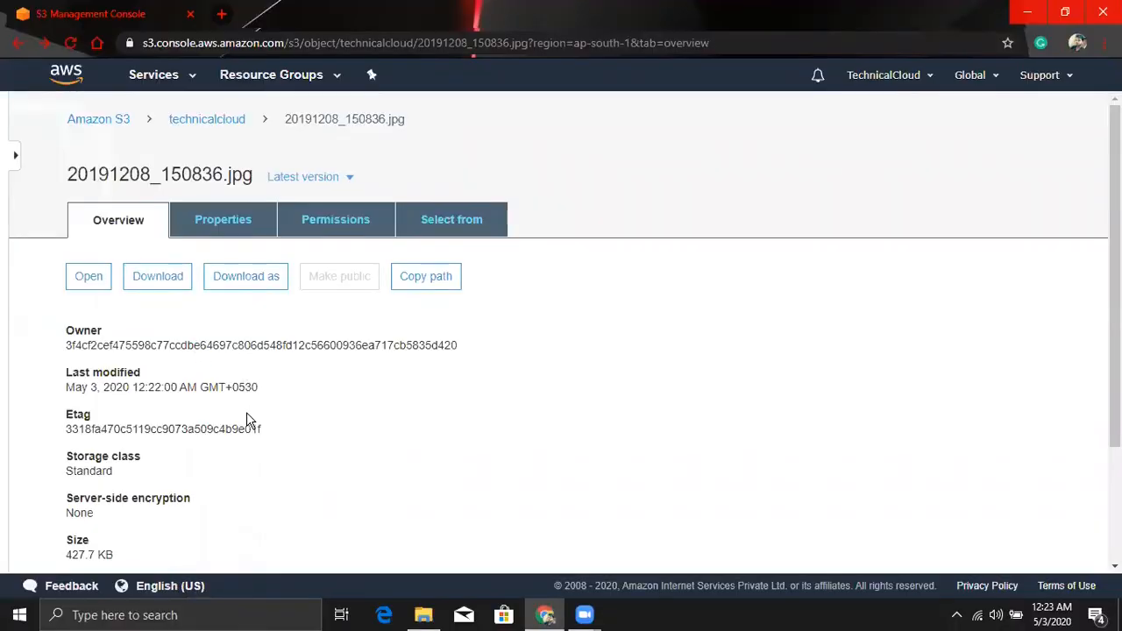
# Step: Return to the technicalcloud bucket, view the details of 20191208_150836.jpg and look at the bucket's properties
pyautogui.scroll(-3, 246, 412)
pyautogui.hotkey('alt', 'Left')
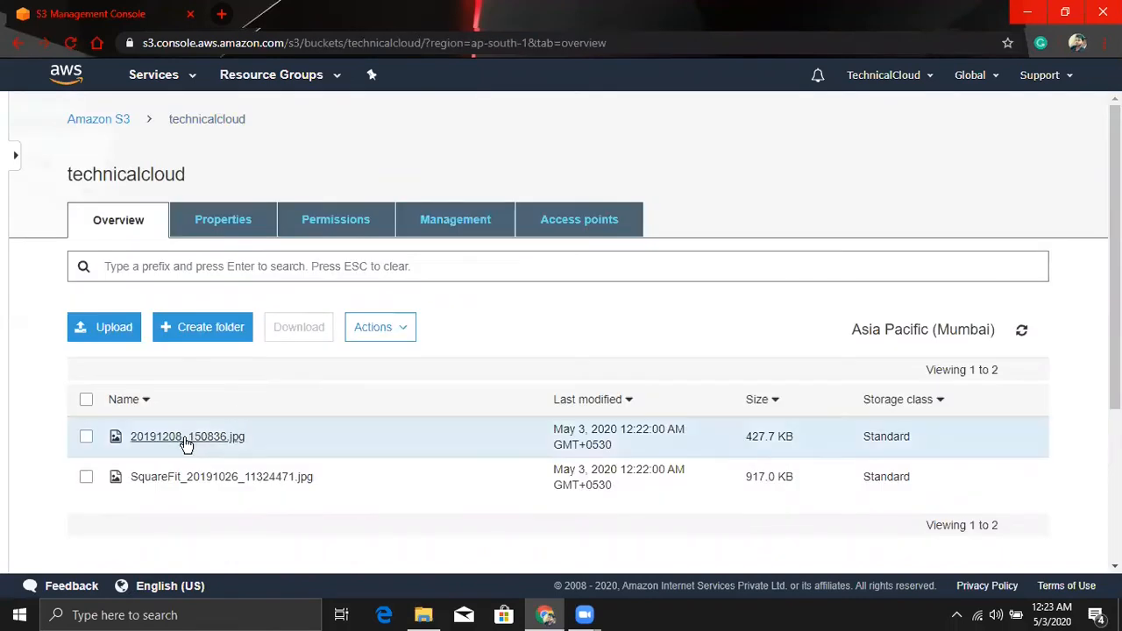
pyautogui.click(85, 440)
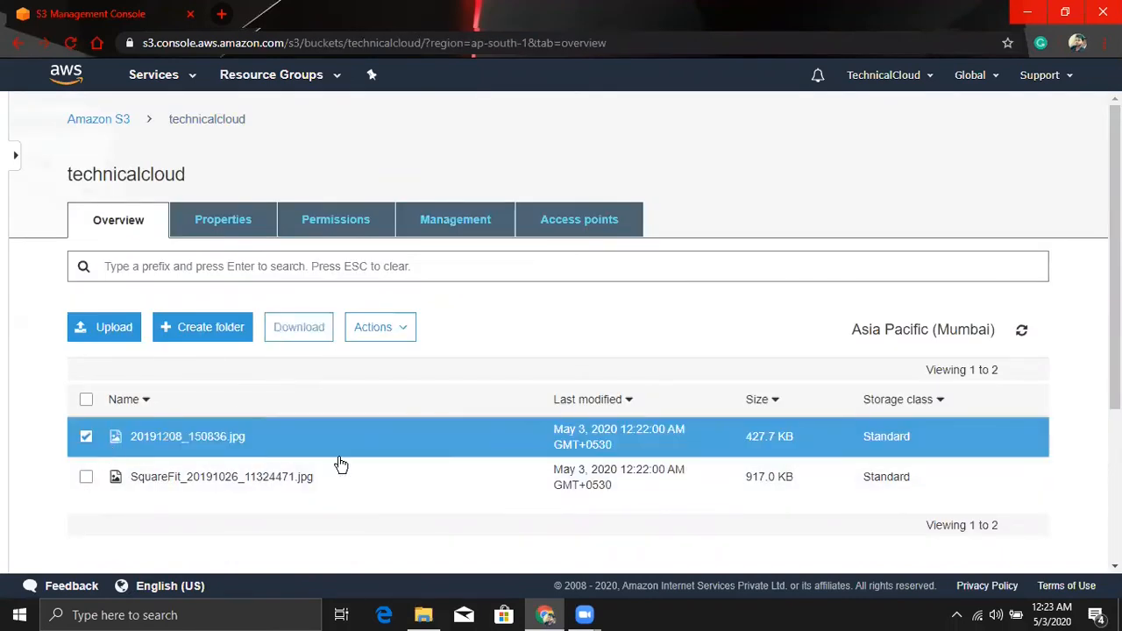
pyautogui.click(268, 455)
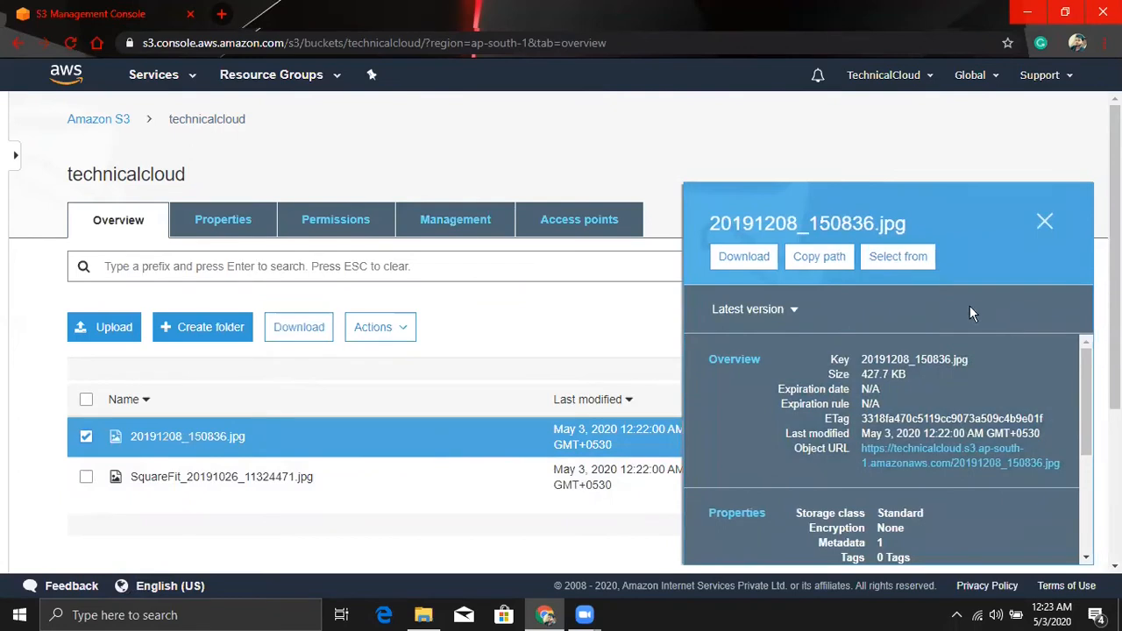
pyautogui.click(244, 224)
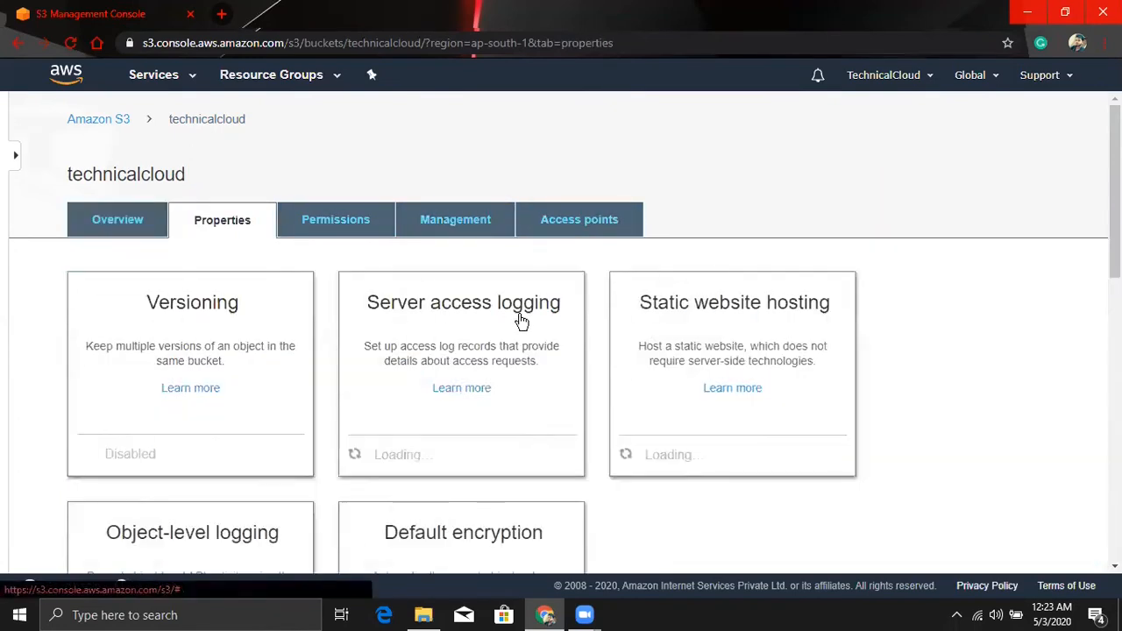
pyautogui.click(19, 45)
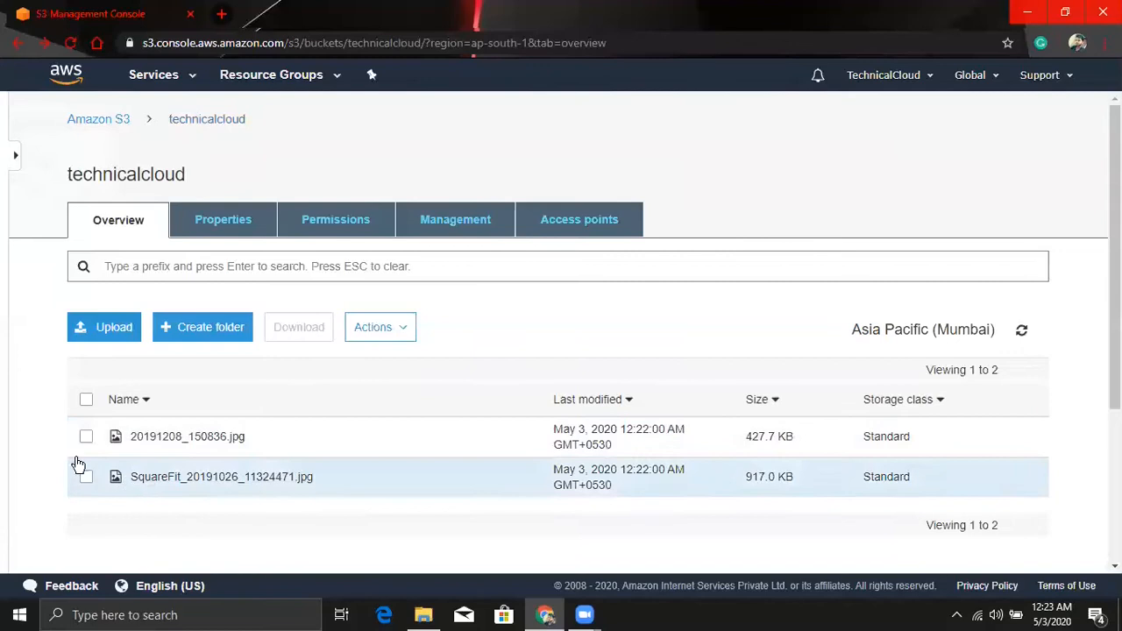
# Step: Select 20191208_150836.jpg again, review the actions available for it and close its details
pyautogui.click(86, 436)
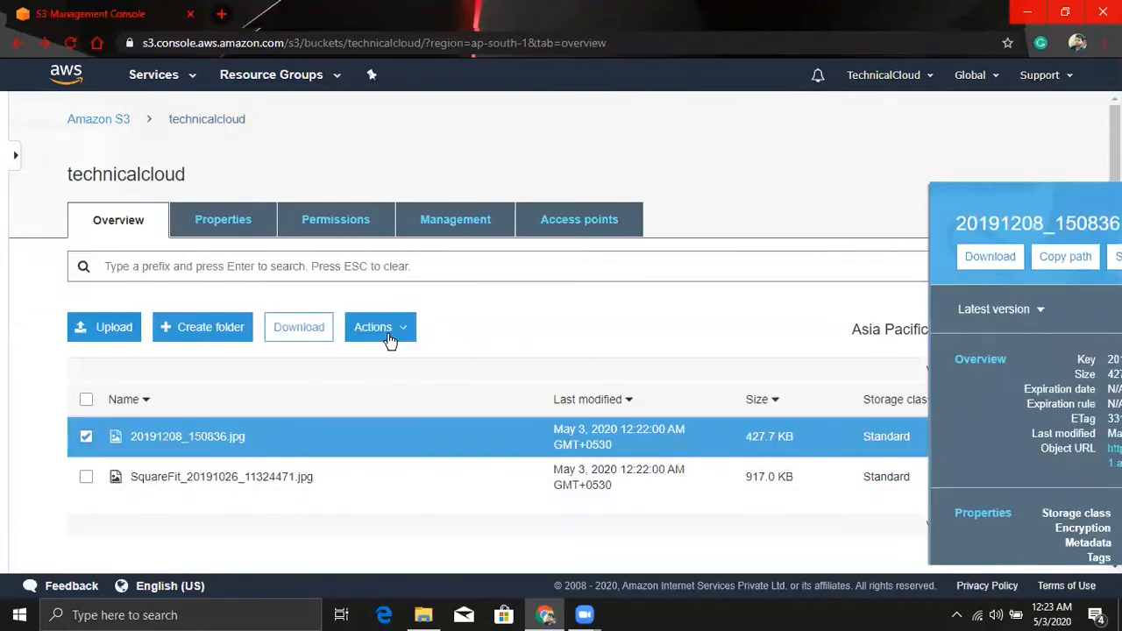
pyautogui.click(388, 338)
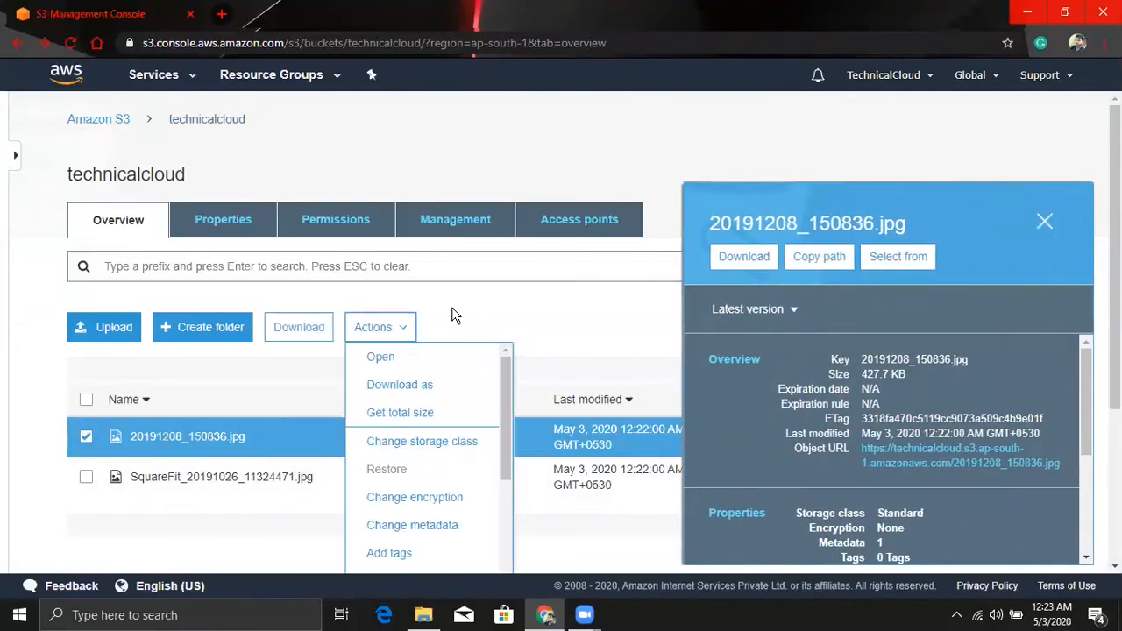
pyautogui.scroll(-1, 453, 316)
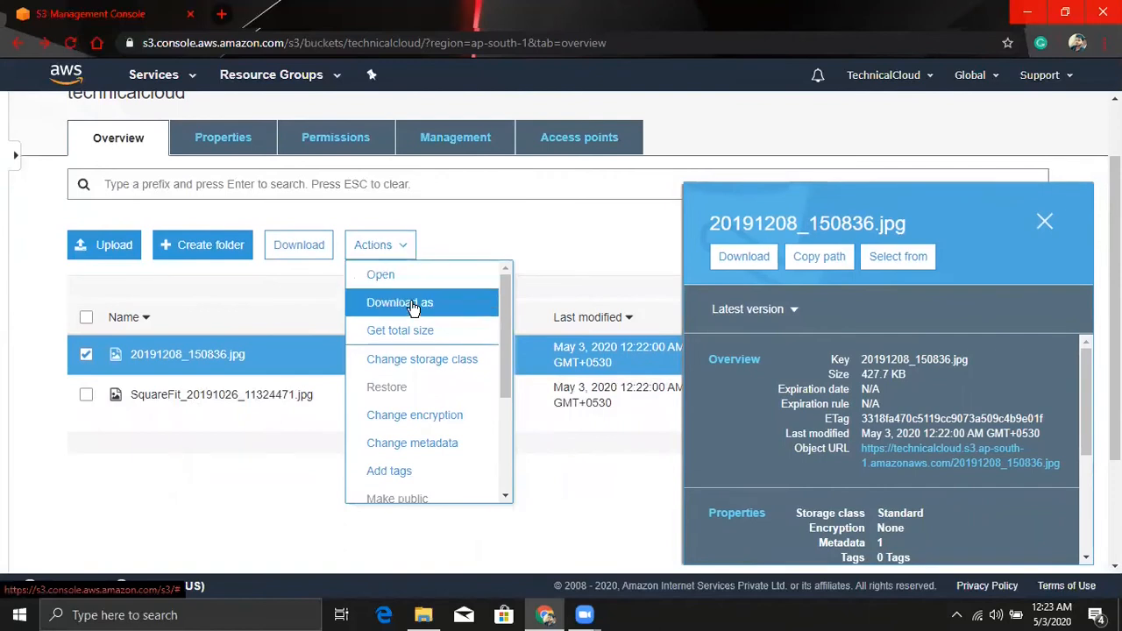
pyautogui.scroll(-1, 425, 331)
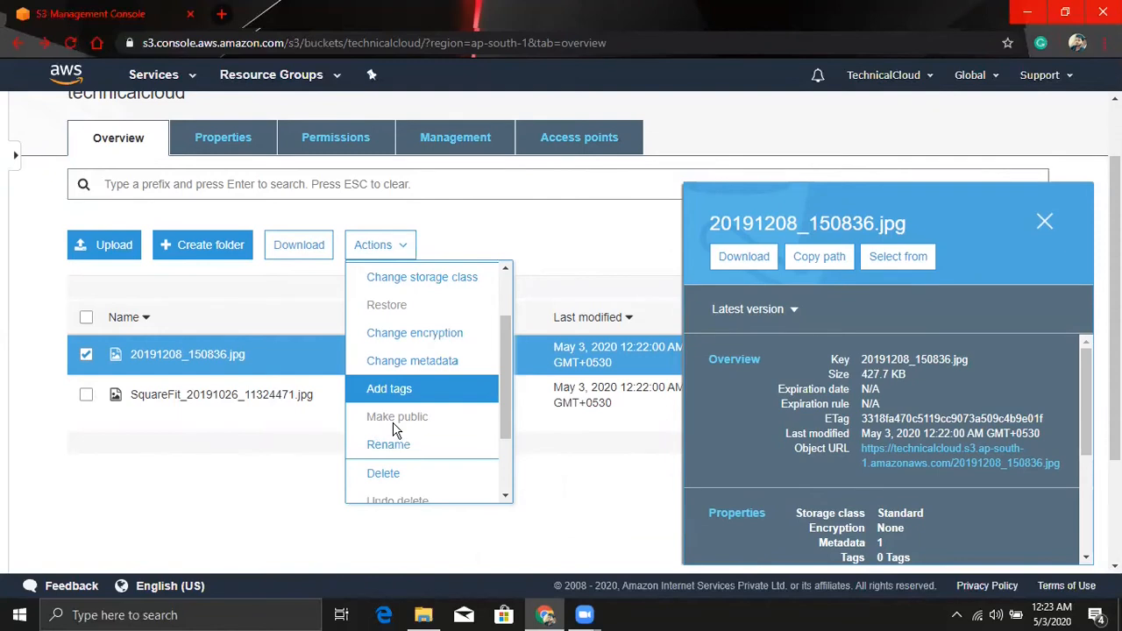
pyautogui.click(405, 246)
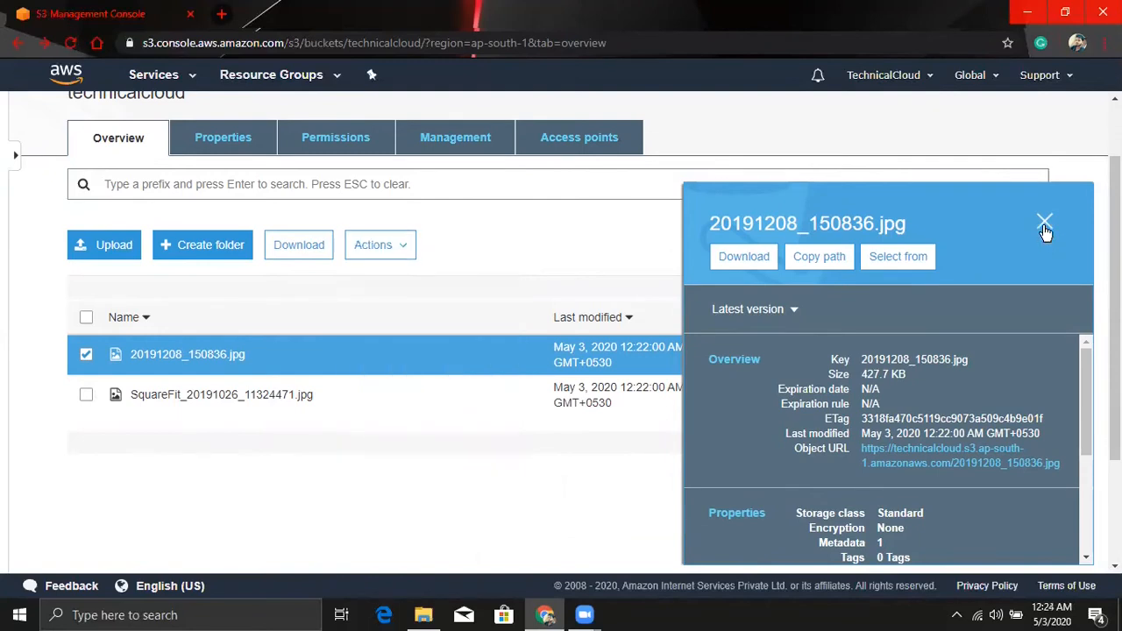
pyautogui.click(1046, 226)
pyautogui.scroll(2, 240, 191)
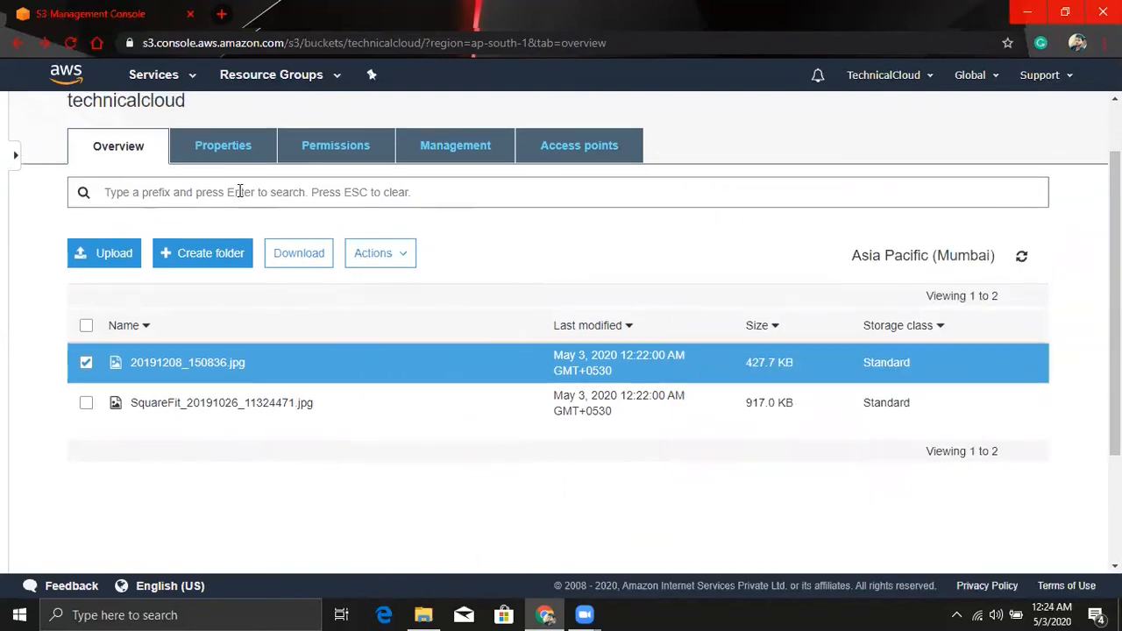
# Step: Reopen technicalcloud from the bucket list and review its Block public access permission settings
pyautogui.click(104, 121)
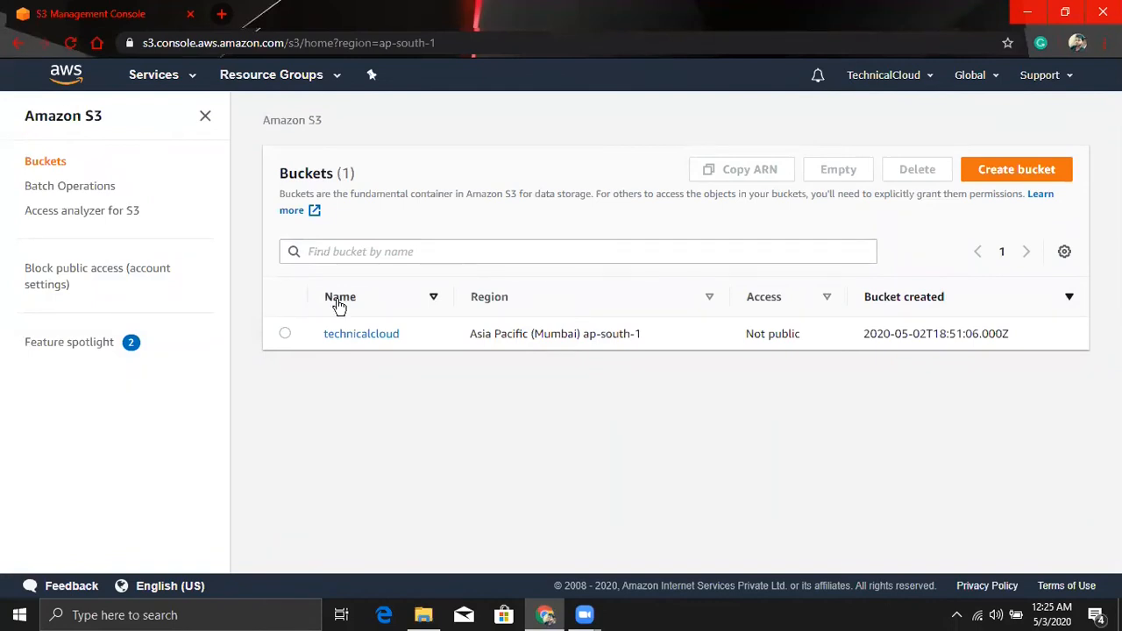
pyautogui.click(346, 335)
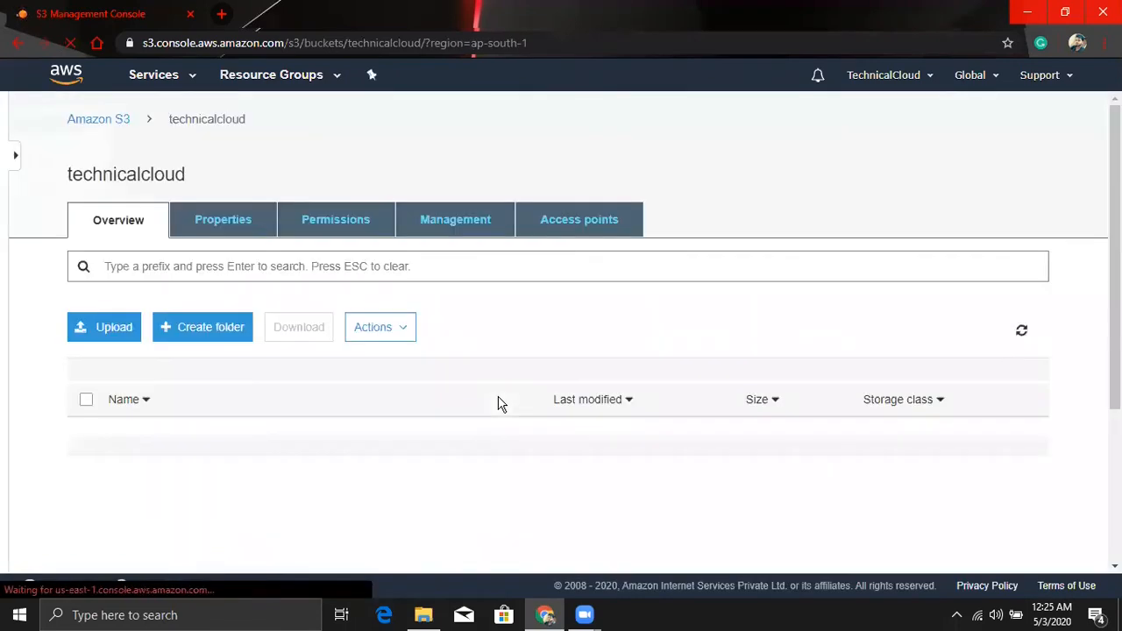
pyautogui.click(344, 216)
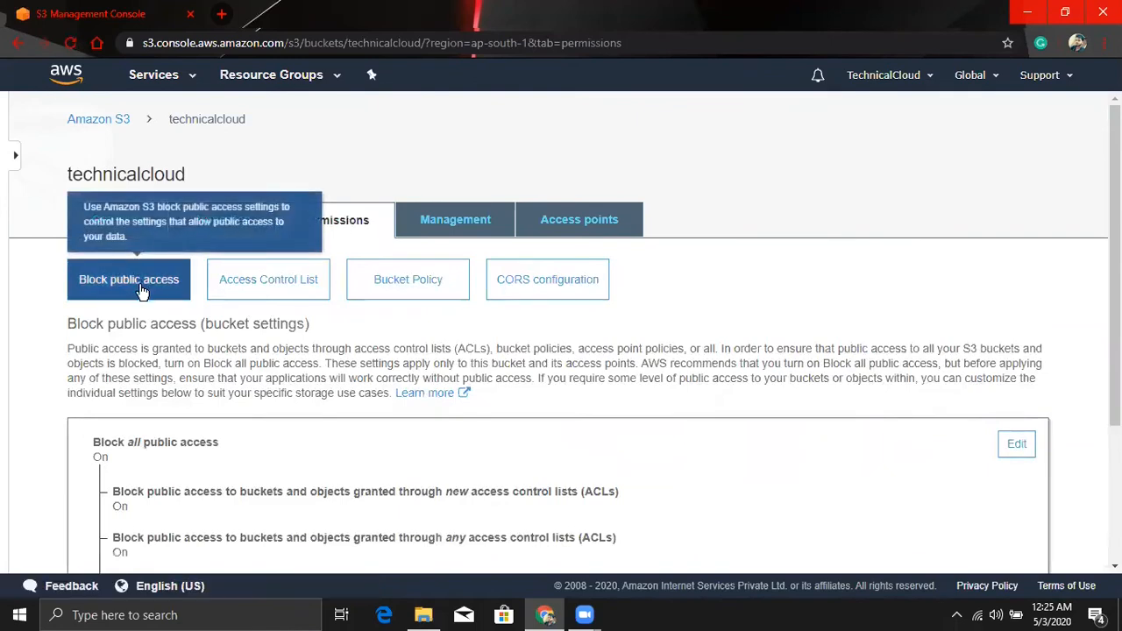
pyautogui.scroll(-1, 118, 256)
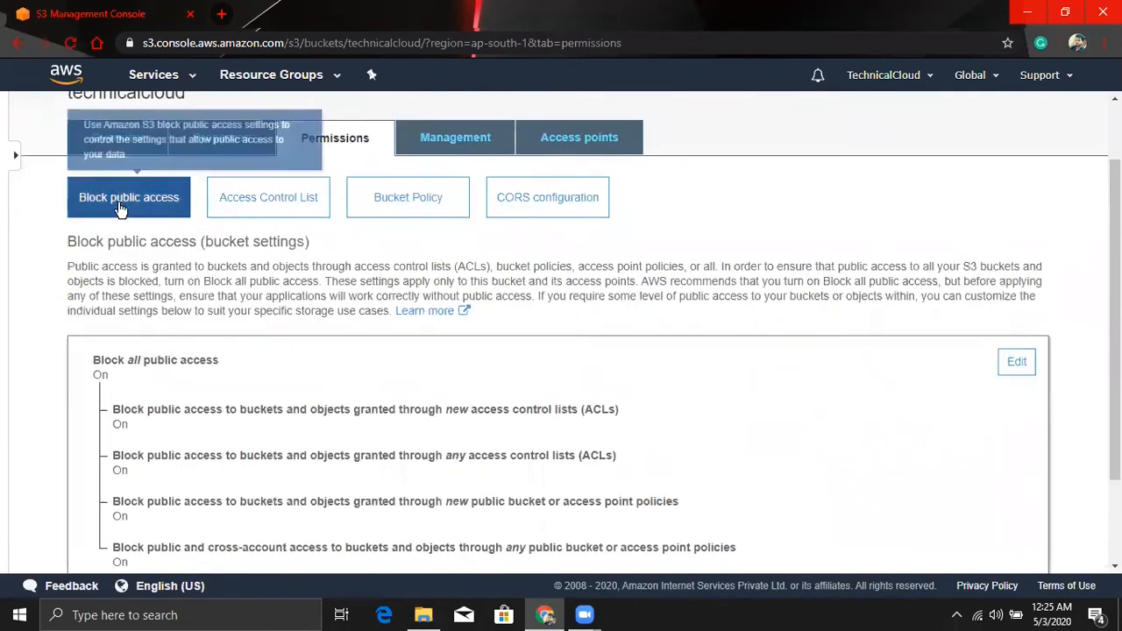
pyautogui.scroll(-1, 120, 215)
pyautogui.scroll(-1, 175, 334)
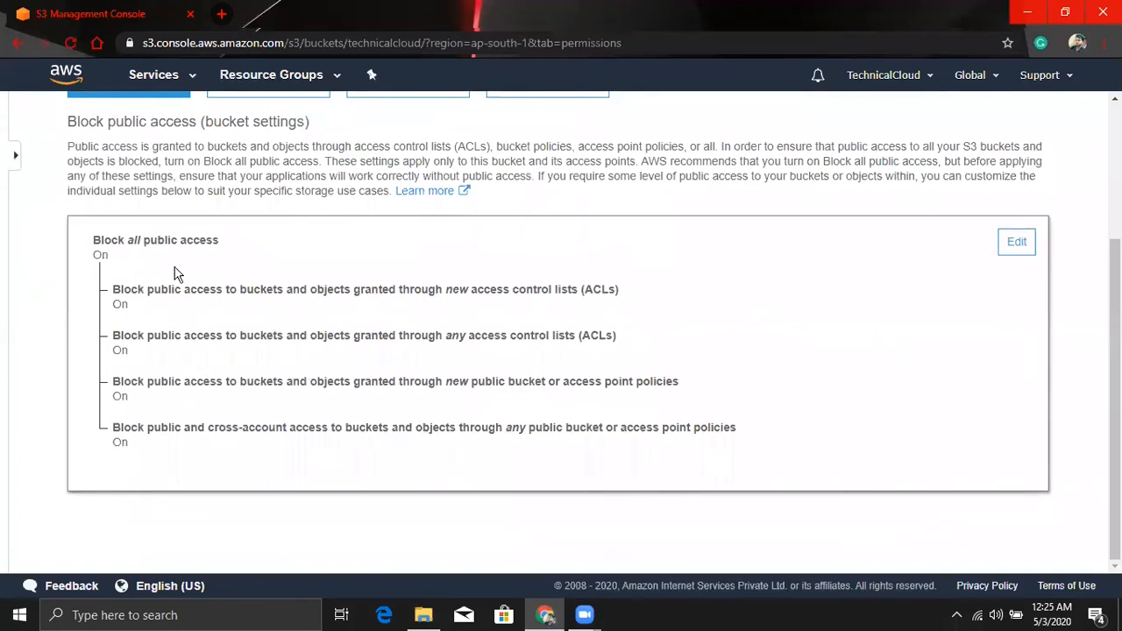
# Step: Turn off Block all public access for the technicalcloud bucket, save and approve the change by entering confirm
pyautogui.click(1019, 247)
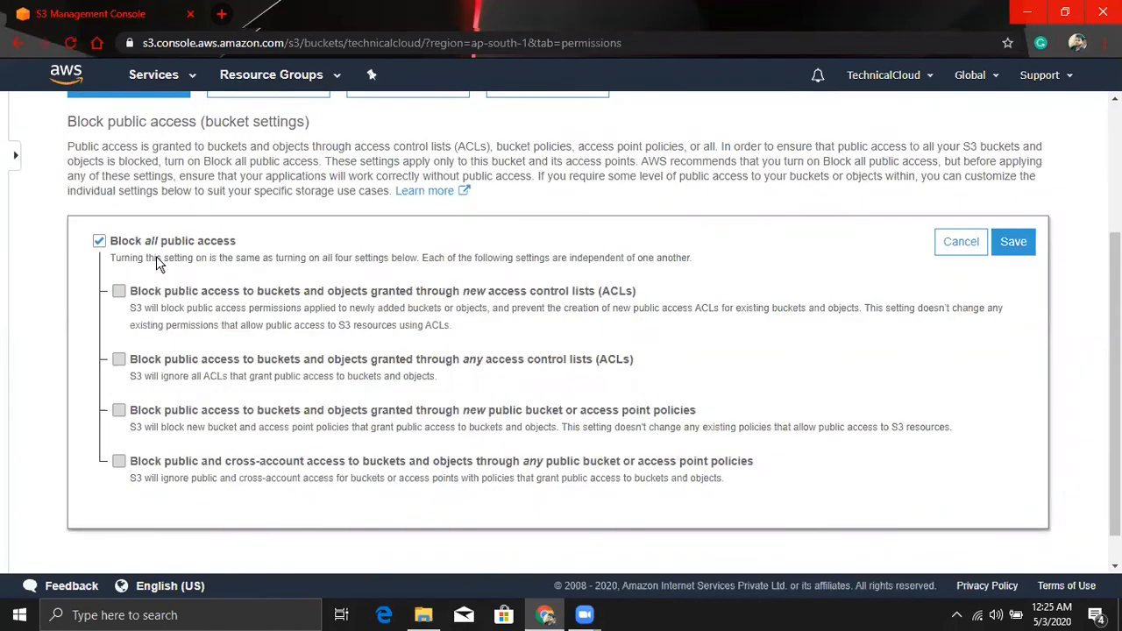
pyautogui.click(99, 241)
pyautogui.scroll(-1, 1087, 450)
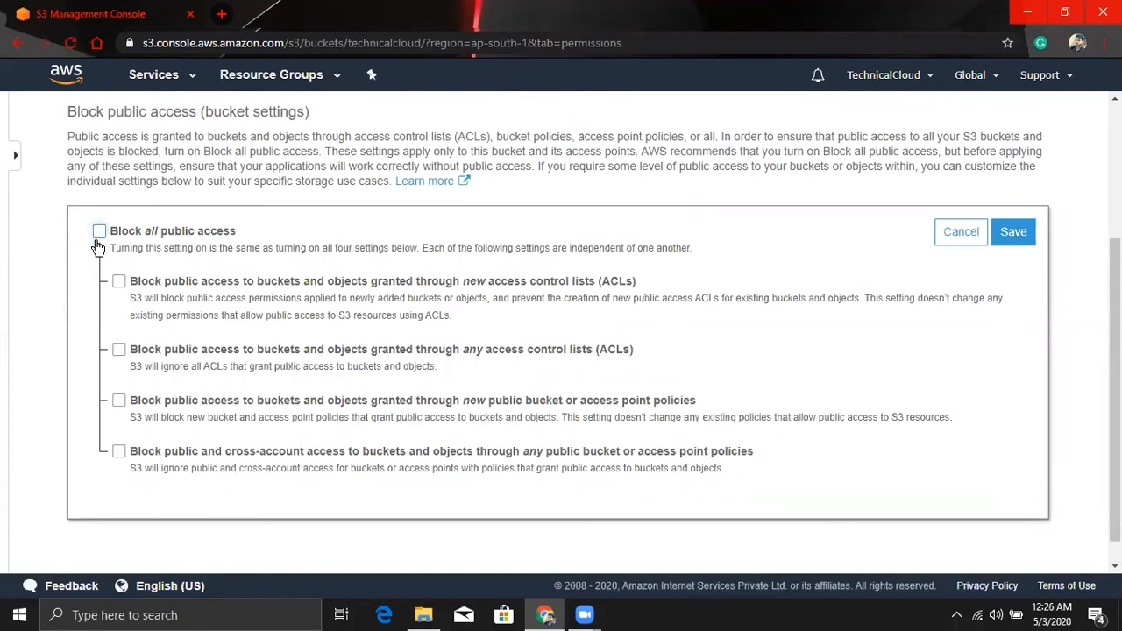
pyautogui.click(1006, 207)
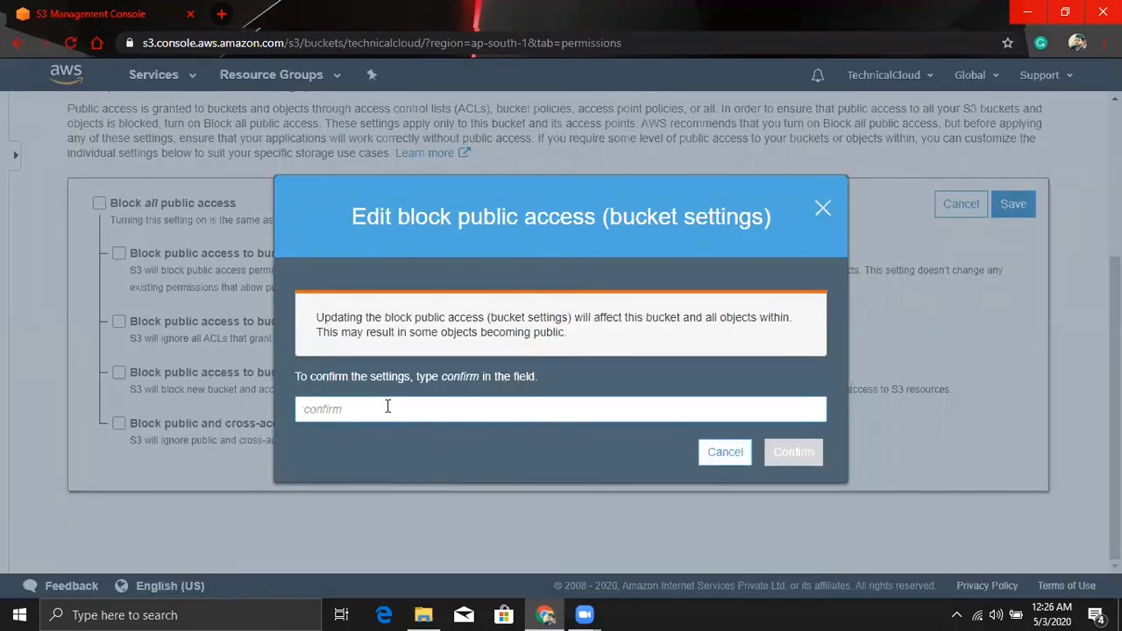
pyautogui.write('confirm')
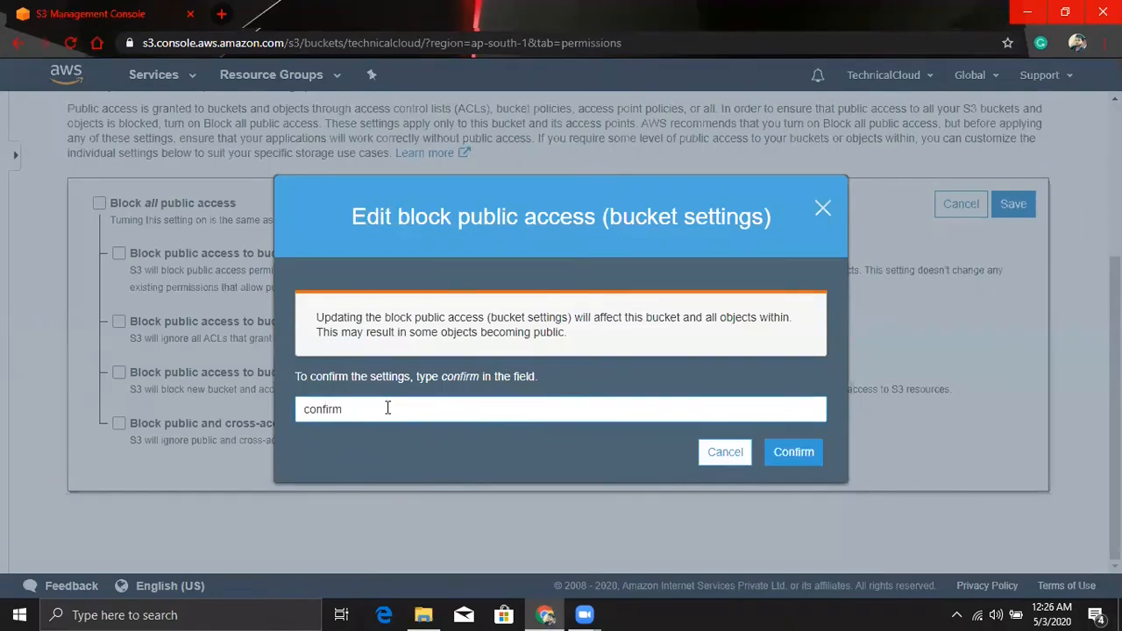
pyautogui.click(804, 452)
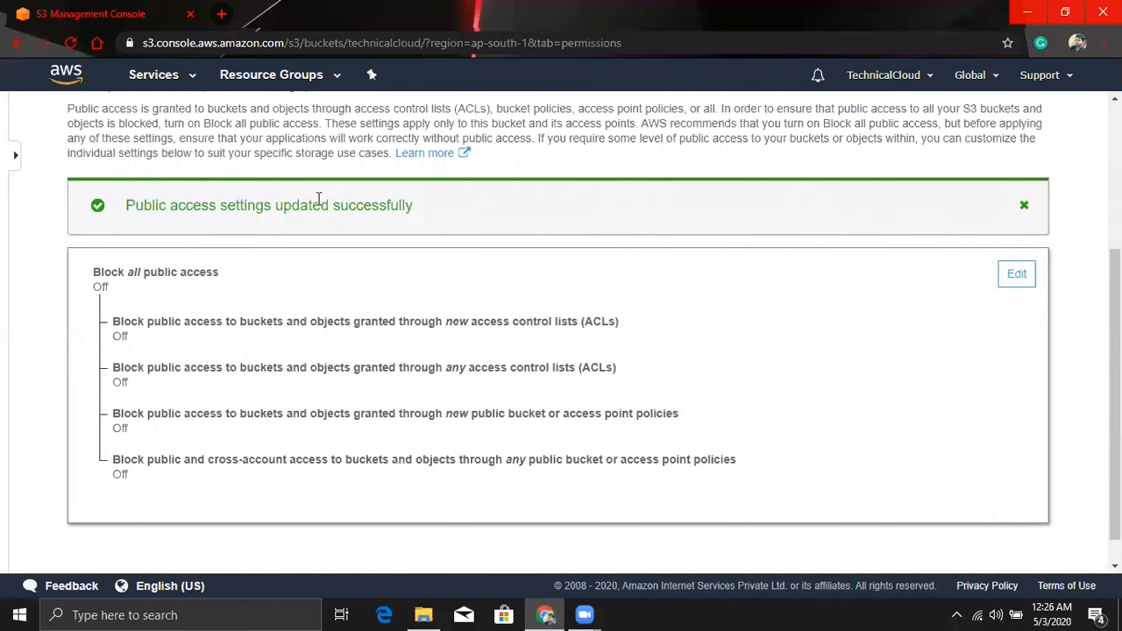
# Step: Make 20191208_150836.jpg in the bucket public and check the status of the operation
pyautogui.scroll(2, 283, 190)
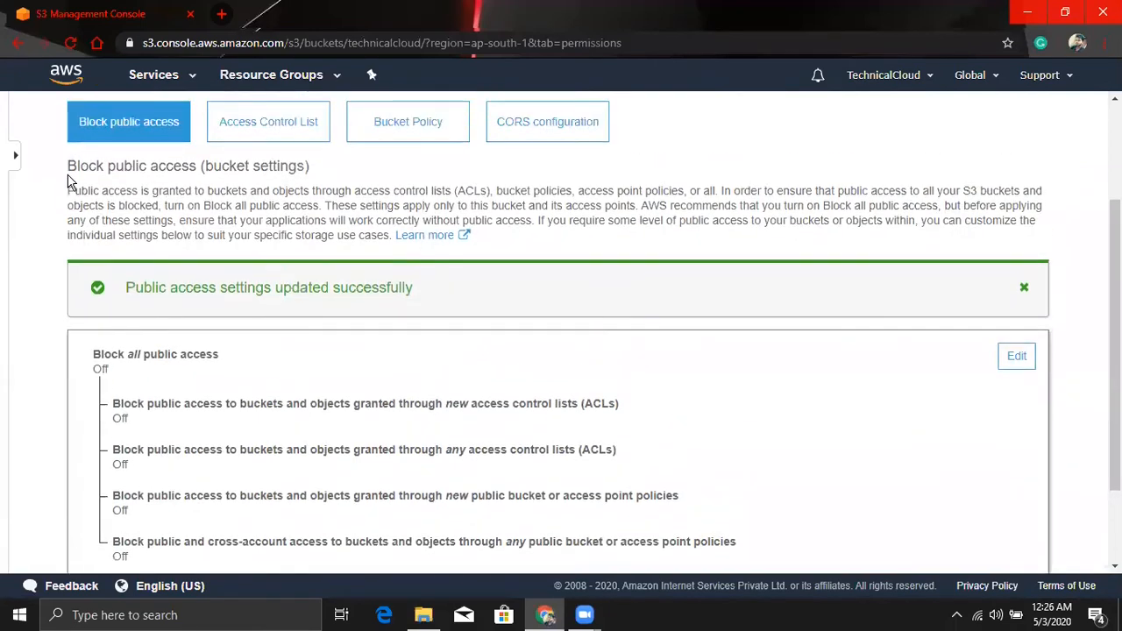
pyautogui.scroll(1, 92, 185)
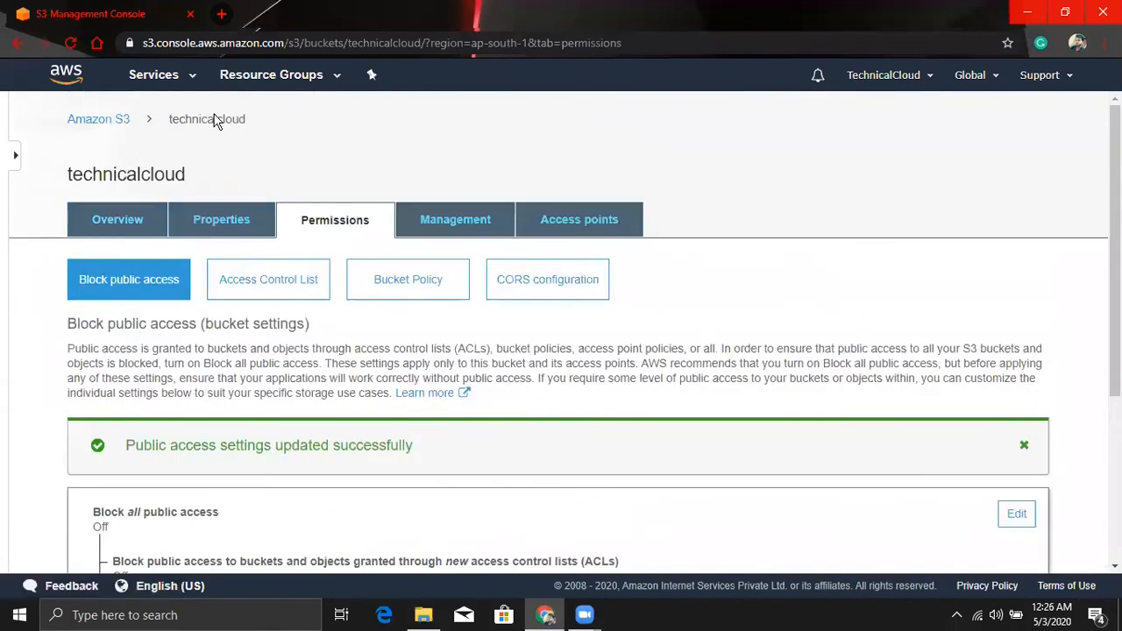
pyautogui.click(114, 211)
pyautogui.scroll(-1, 175, 399)
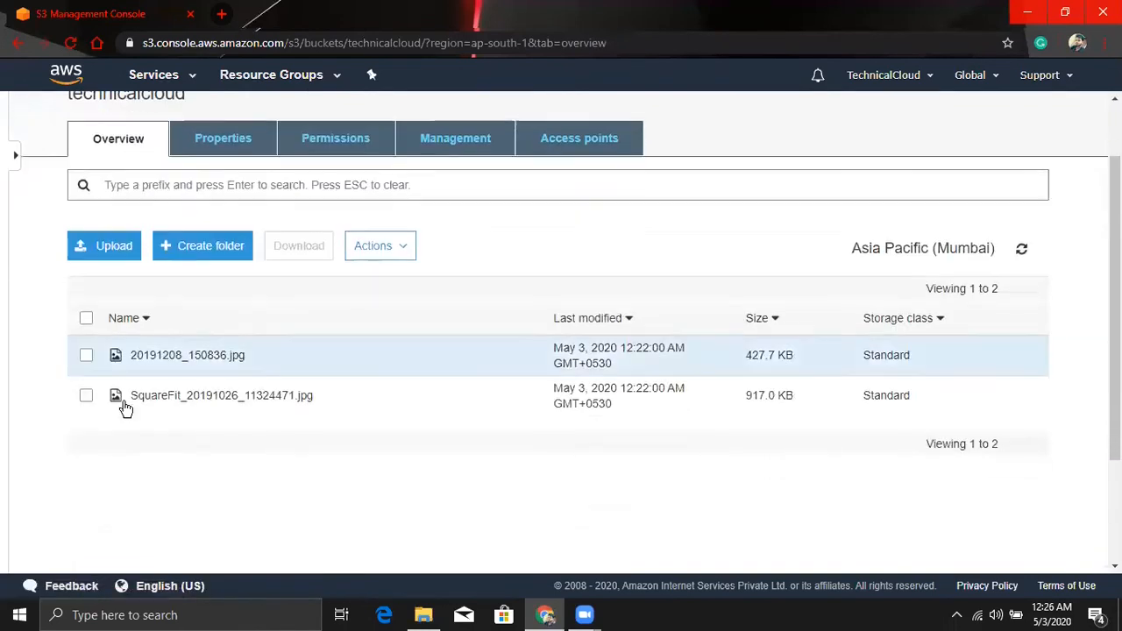
pyautogui.click(87, 358)
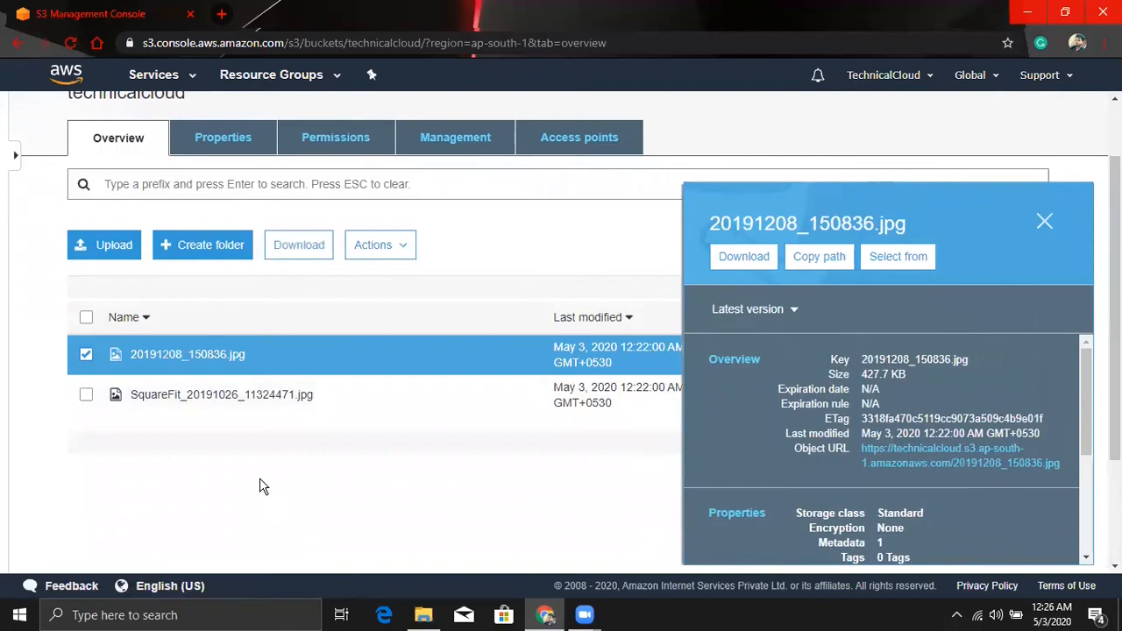
pyautogui.click(381, 246)
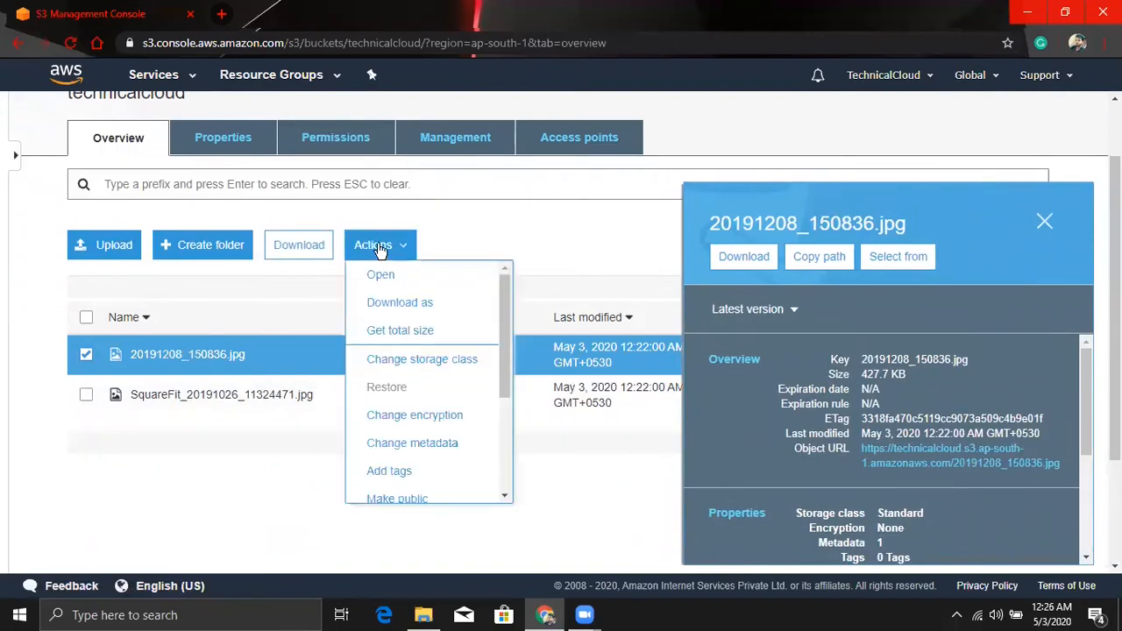
pyautogui.scroll(-1, 412, 293)
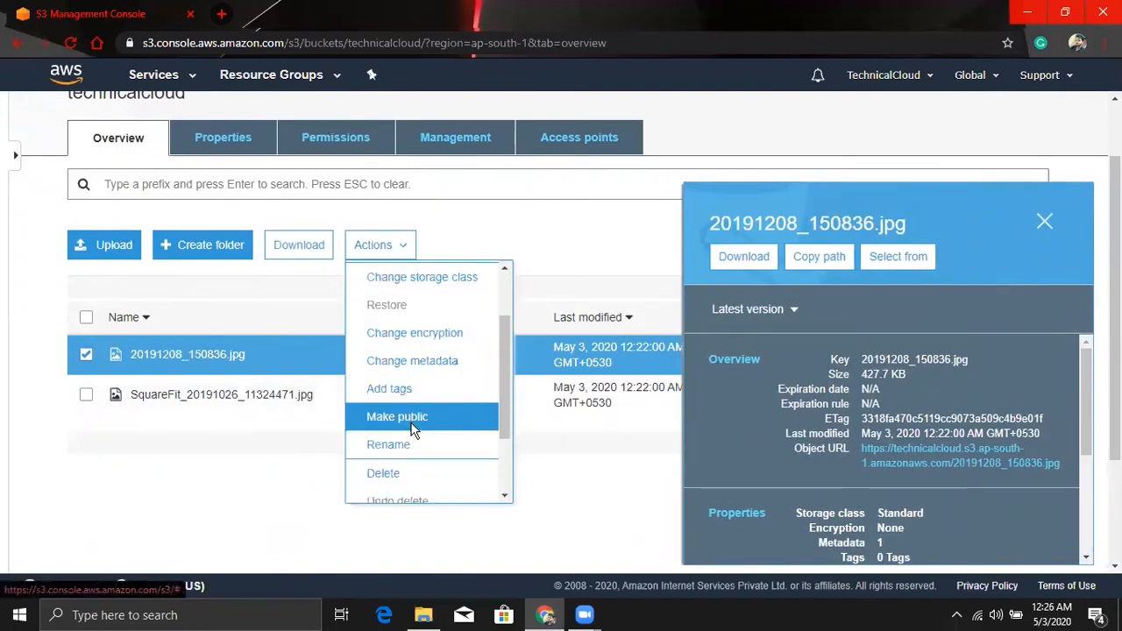
pyautogui.click(412, 425)
pyautogui.click(783, 536)
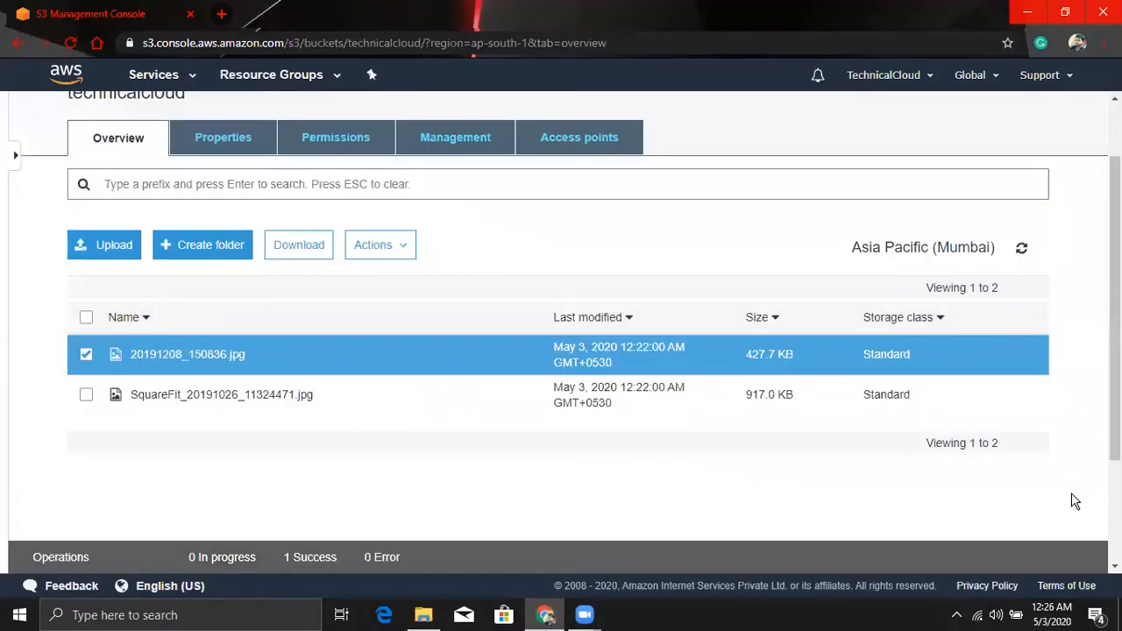
pyautogui.click(316, 562)
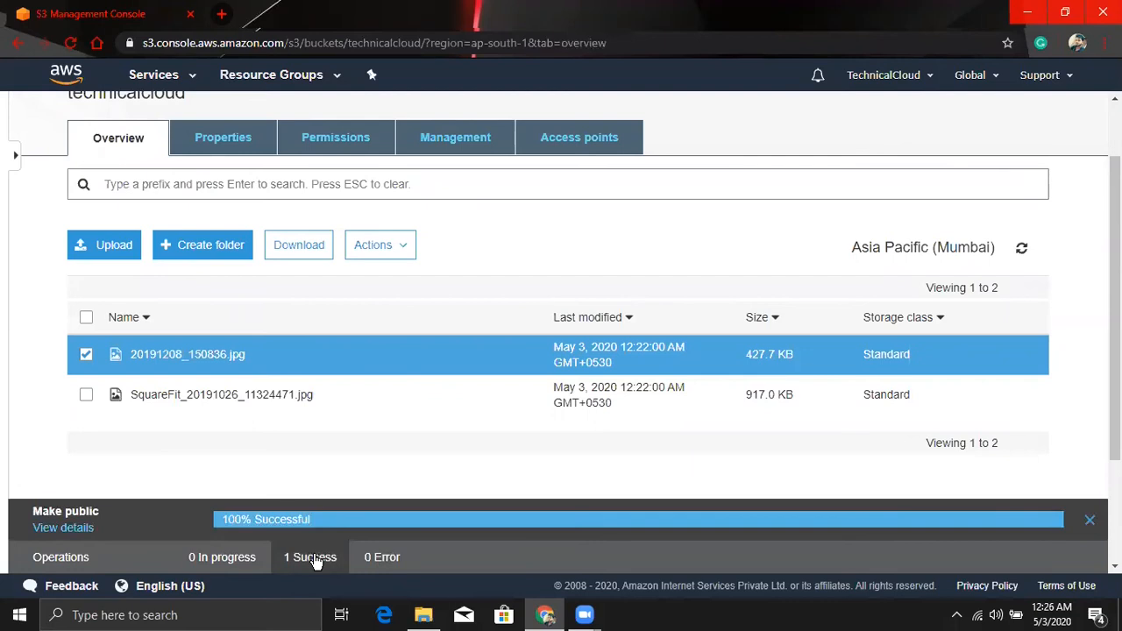
pyautogui.click(316, 562)
# Step: Bring up the details of 20191208_150836.jpg and open the image through its object URL
pyautogui.click(86, 355)
pyautogui.click(86, 355)
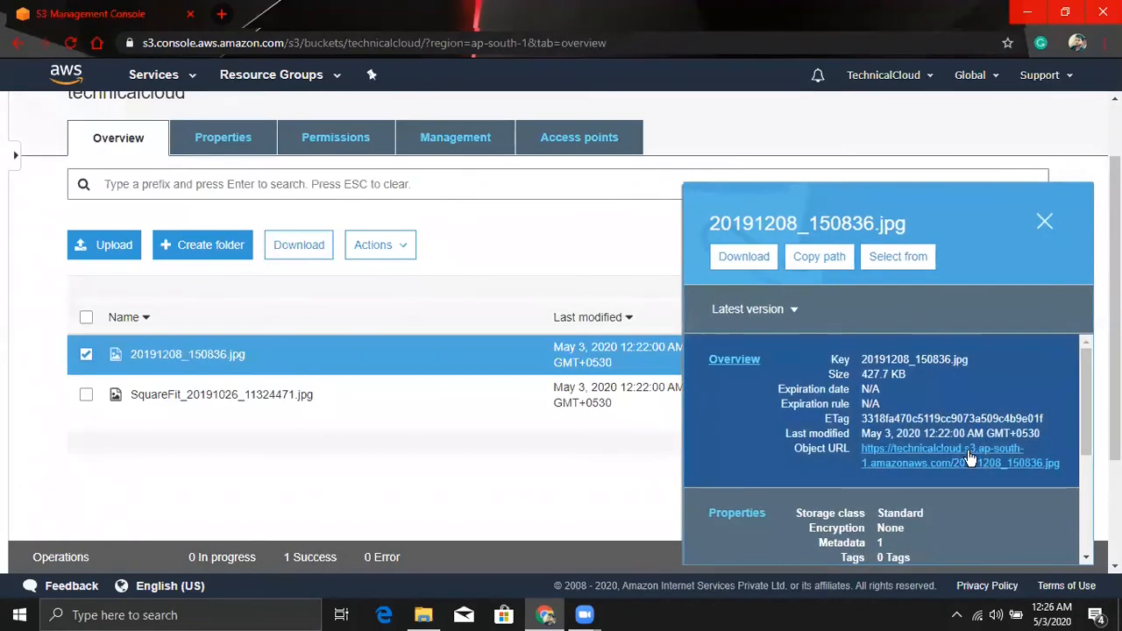
pyautogui.click(968, 457)
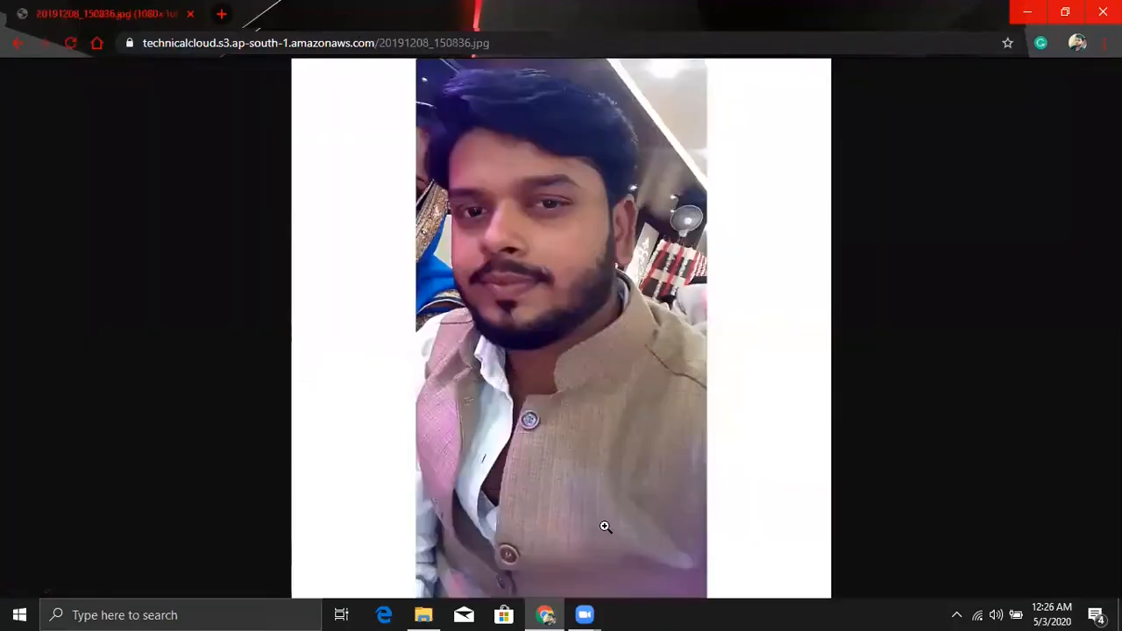
# Step: Return to the technicalcloud bucket, make SquareFit_20191026_11324471.jpg public and check the operation's status
pyautogui.click(12, 43)
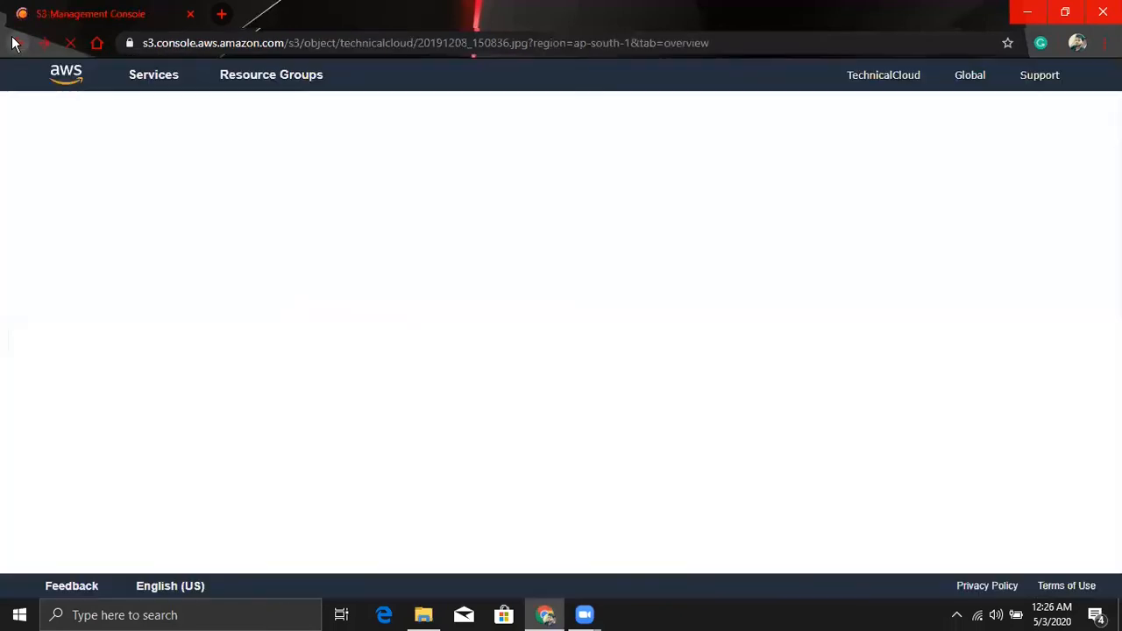
pyautogui.click(207, 119)
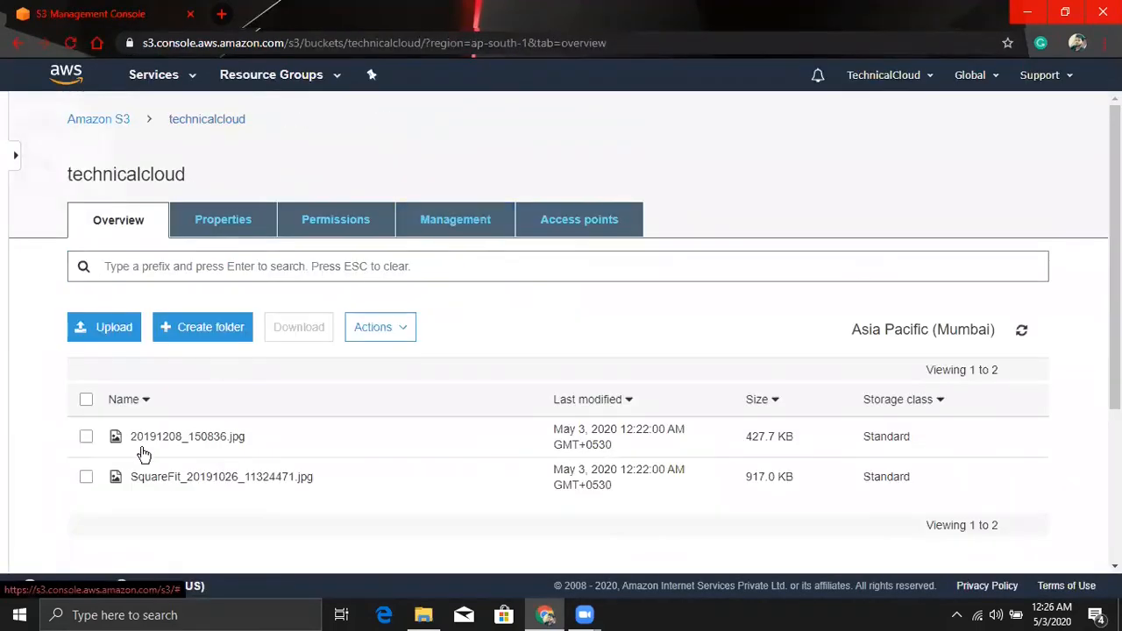
pyautogui.click(91, 483)
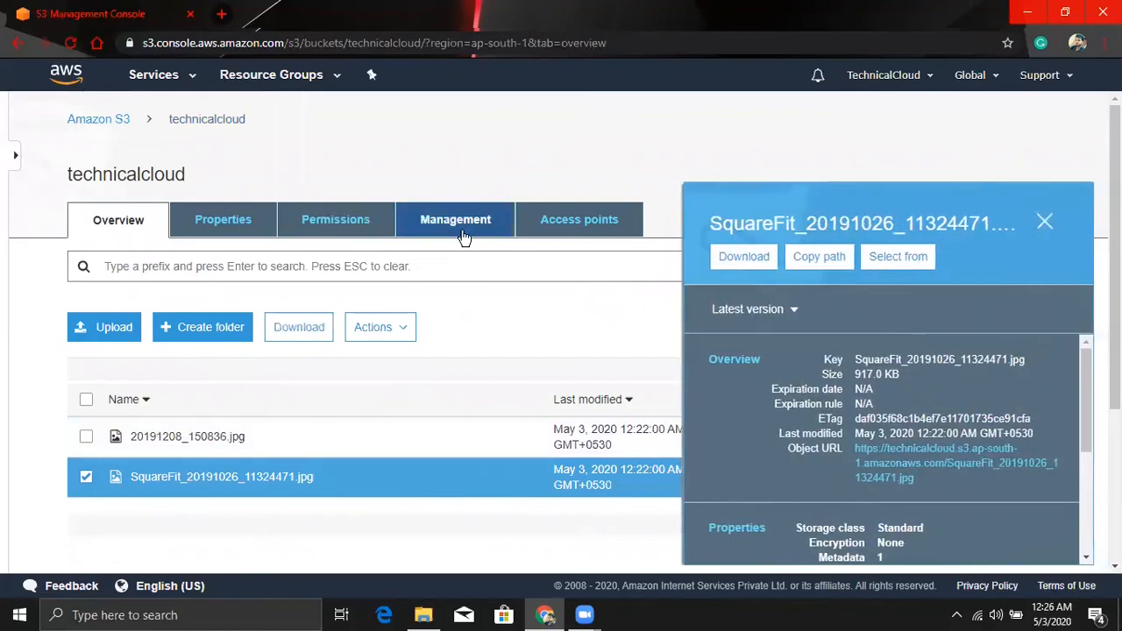
pyautogui.click(399, 330)
pyautogui.scroll(-1, 426, 502)
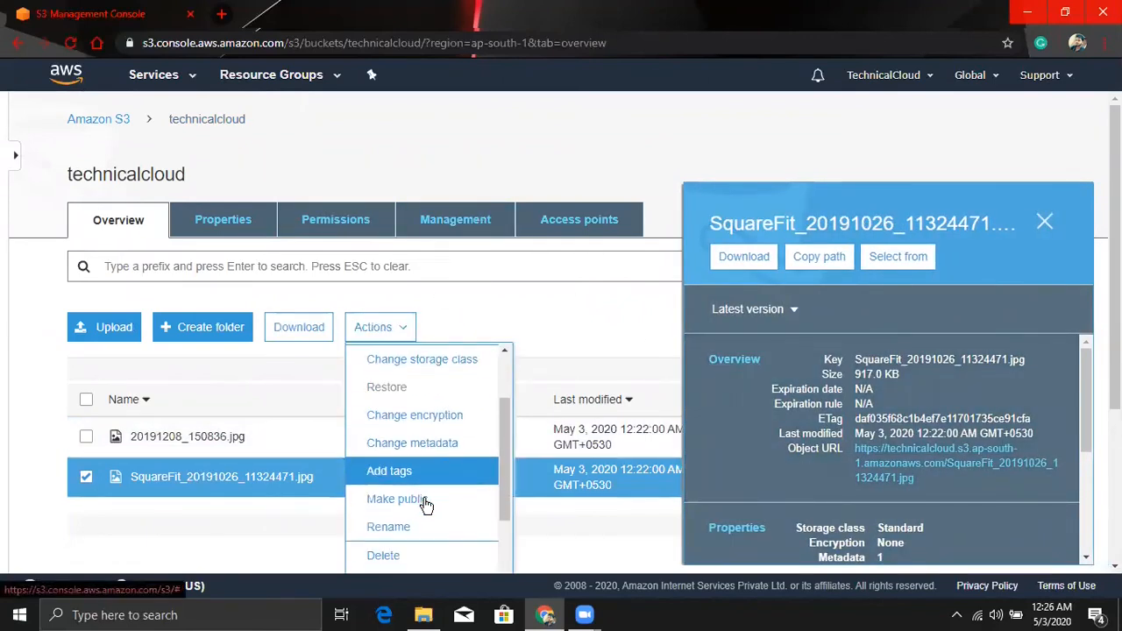
pyautogui.click(398, 498)
pyautogui.click(781, 534)
pyautogui.click(313, 561)
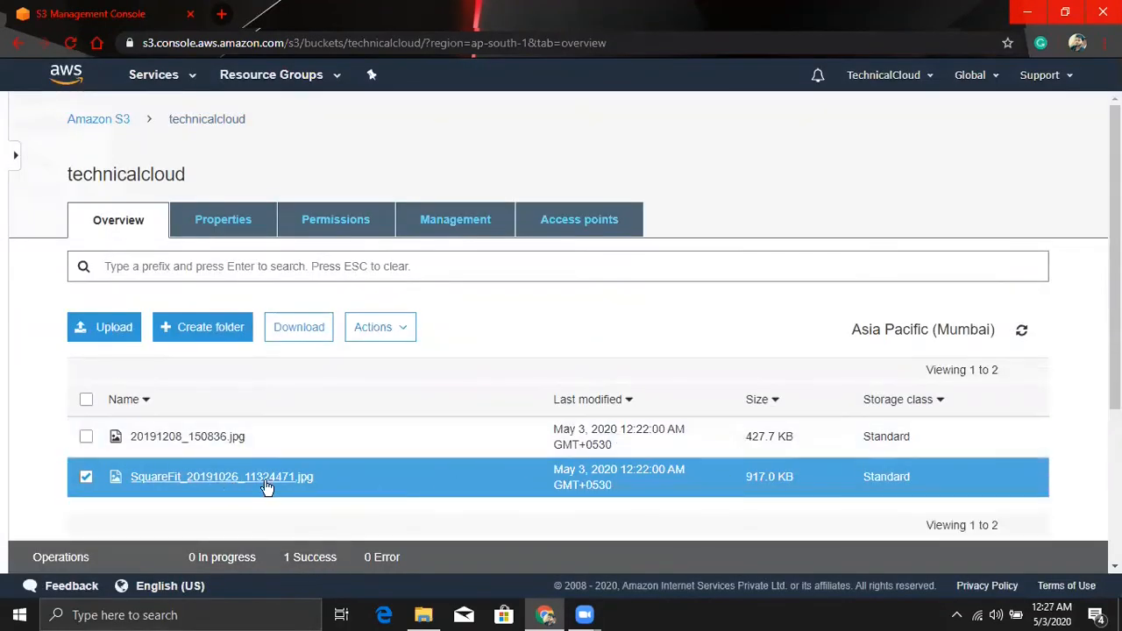
# Step: Bring up the details of SquareFit_20191026_11324471.jpg and open the image through its object URL
pyautogui.click(85, 480)
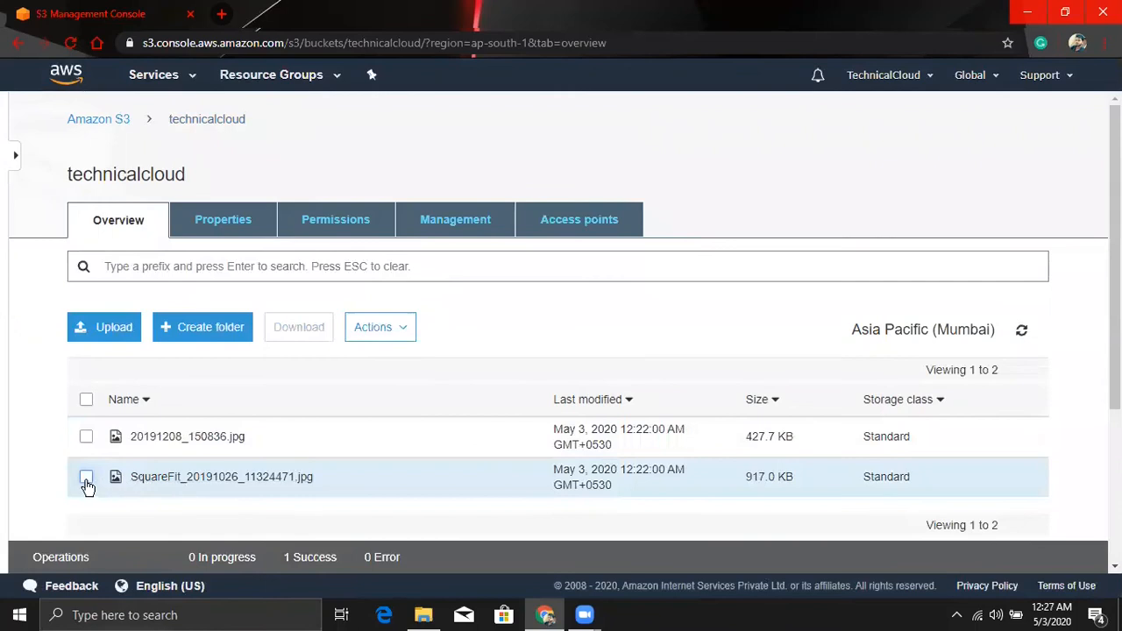
pyautogui.click(85, 481)
pyautogui.click(940, 461)
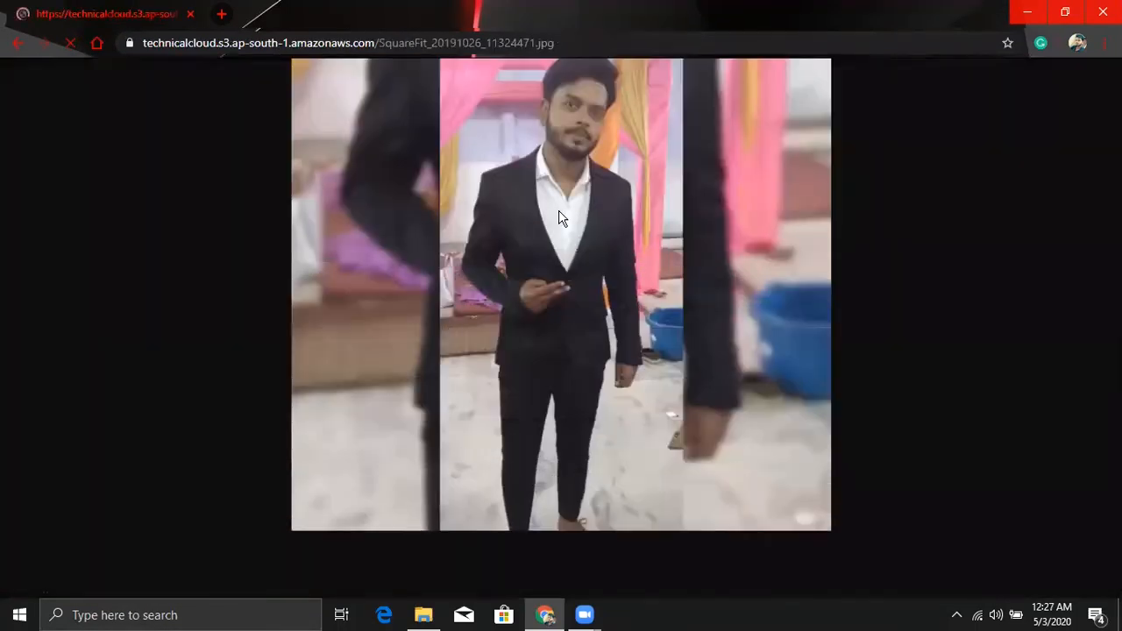
# Step: Go back to the technicalcloud bucket and open the properties of 20191208_150836.jpg from its details
pyautogui.click(16, 43)
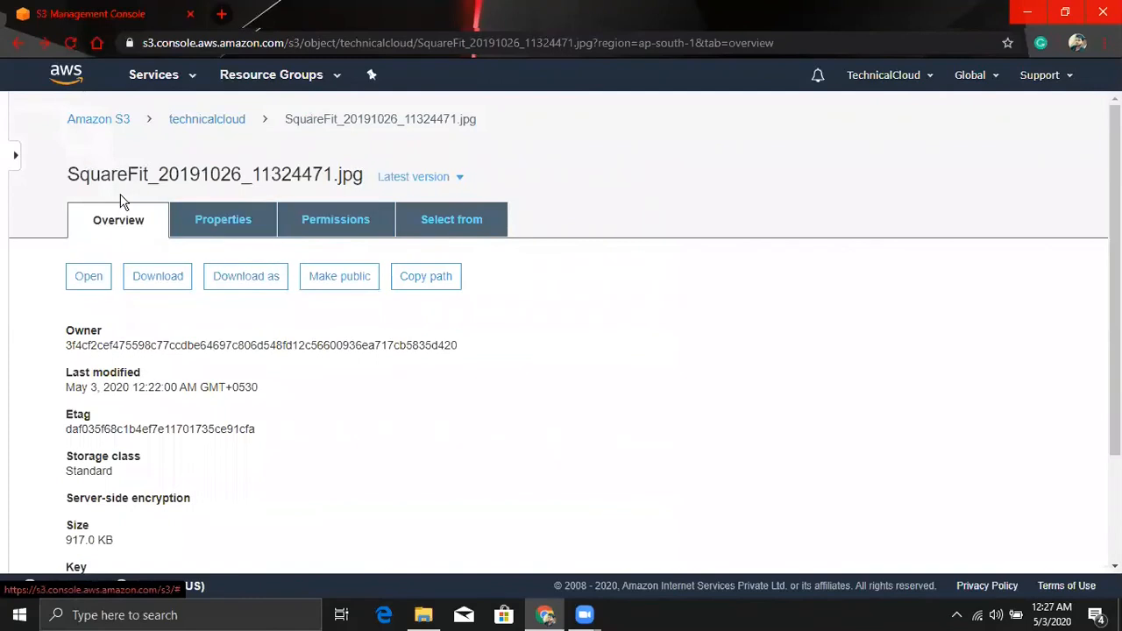
pyautogui.click(215, 123)
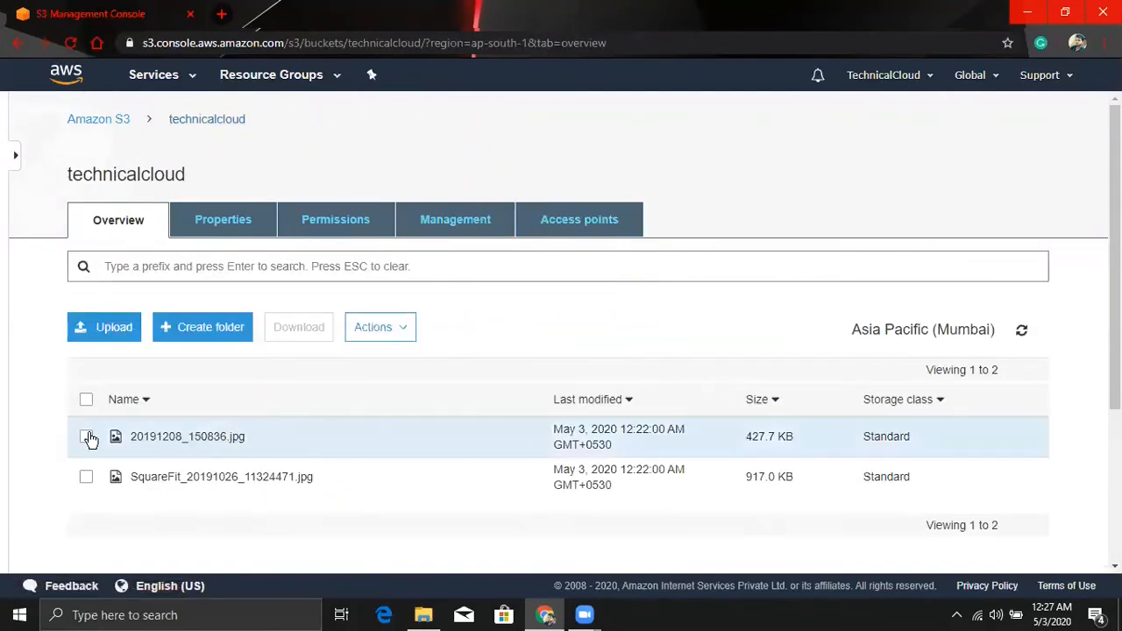
pyautogui.click(86, 437)
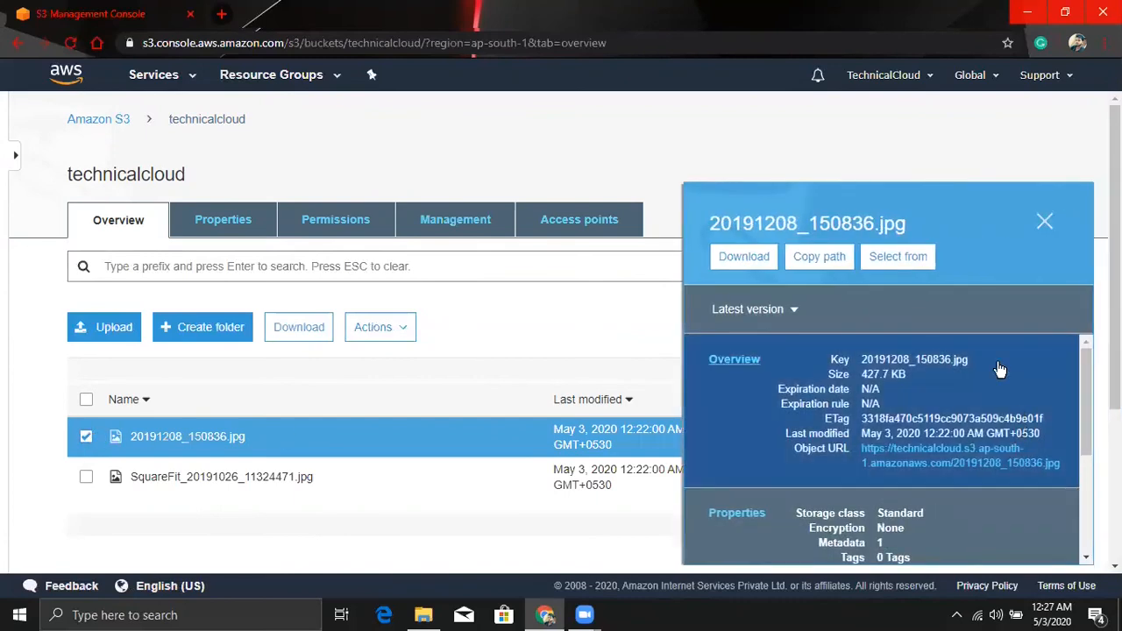
pyautogui.scroll(-2, 997, 369)
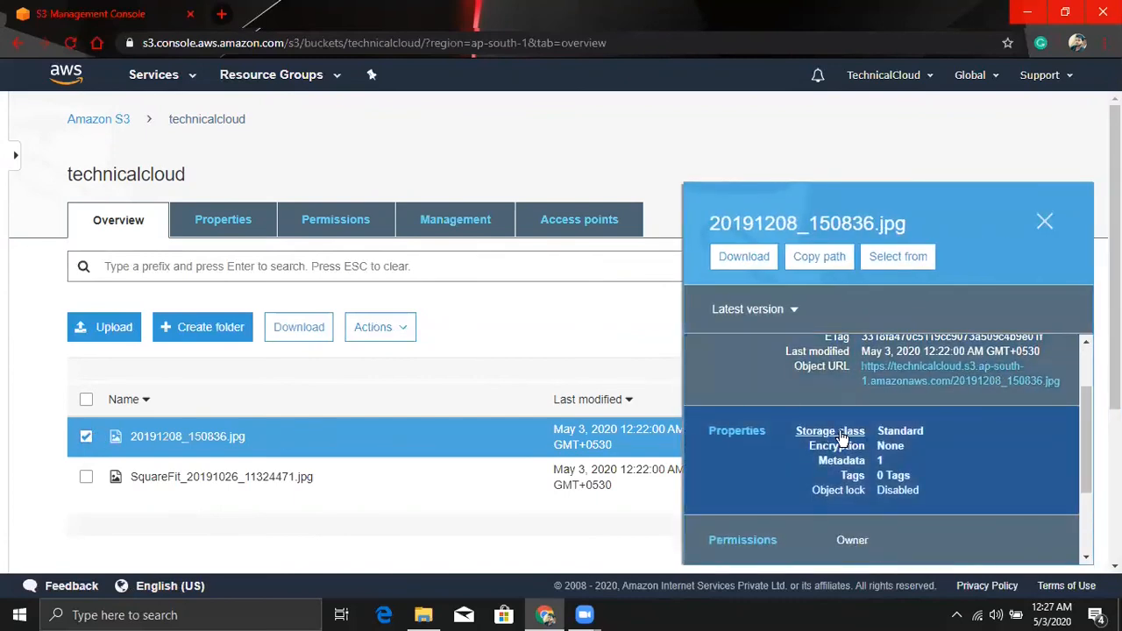
pyautogui.click(900, 429)
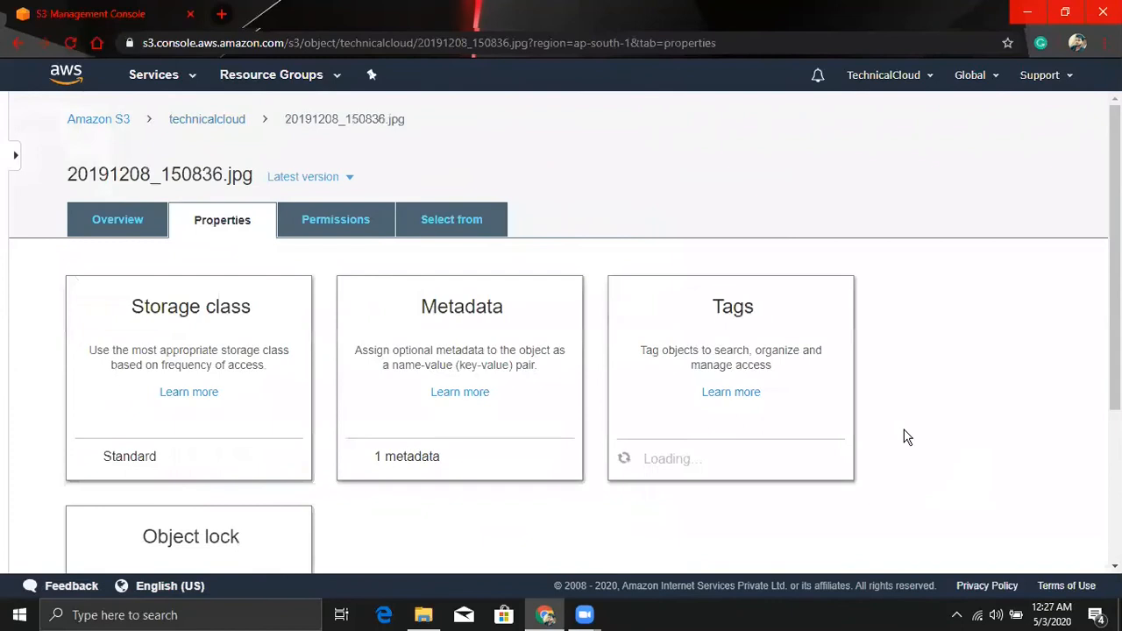
# Step: Go through the storage classes offered for 20191208_150836.jpg, then choose Standard-IA and save the change
pyautogui.click(175, 319)
pyautogui.scroll(-3, 455, 314)
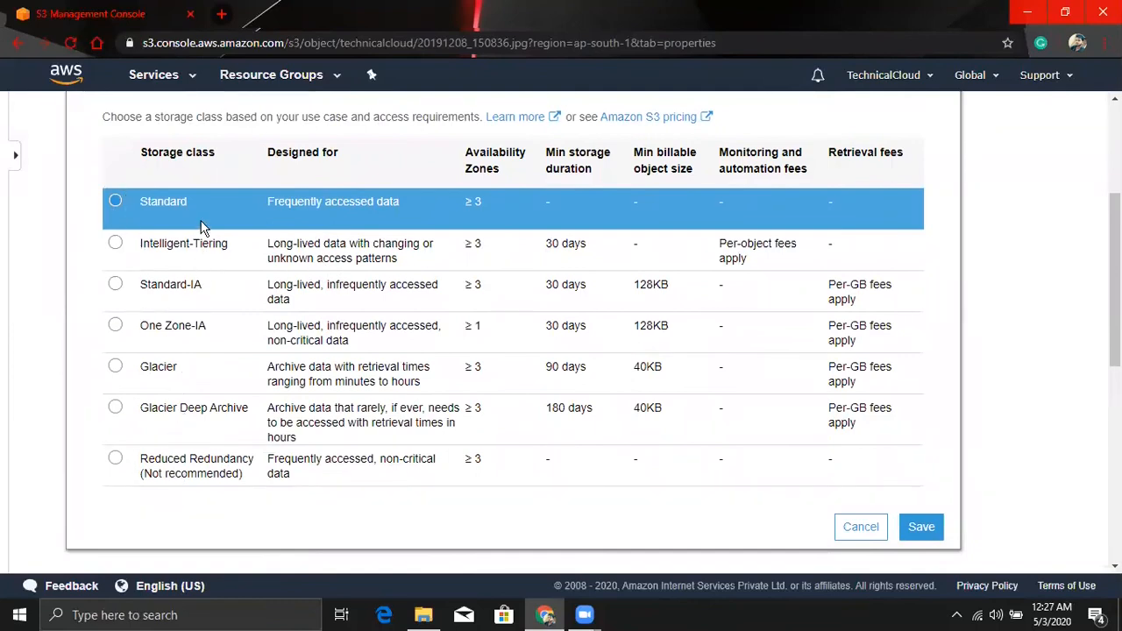
pyautogui.click(116, 247)
pyautogui.click(113, 285)
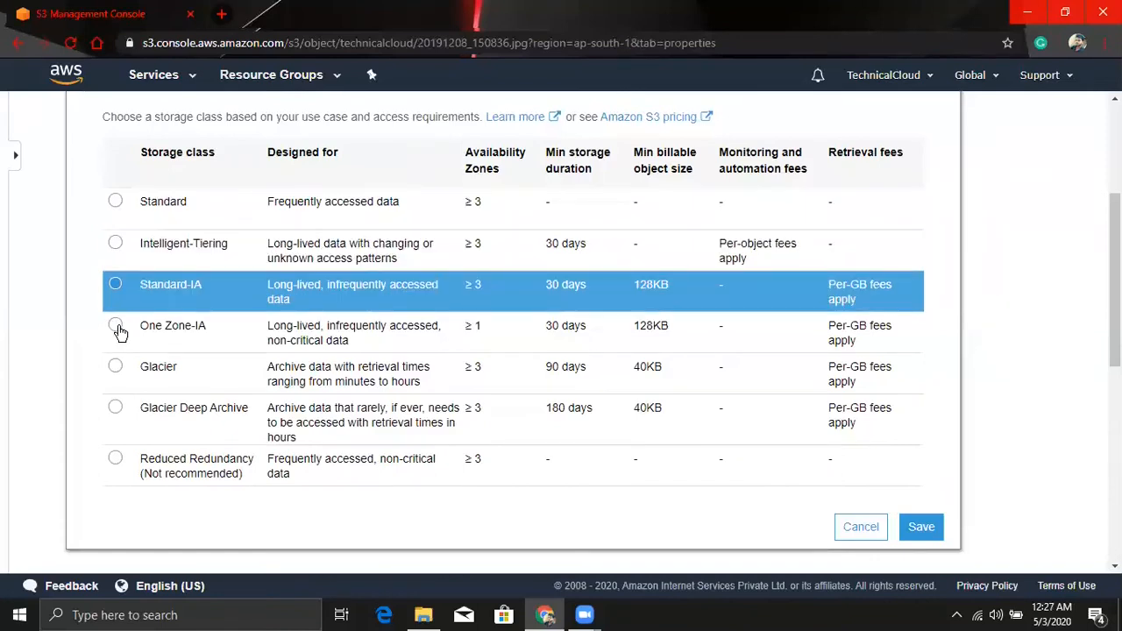
pyautogui.click(118, 329)
pyautogui.click(116, 369)
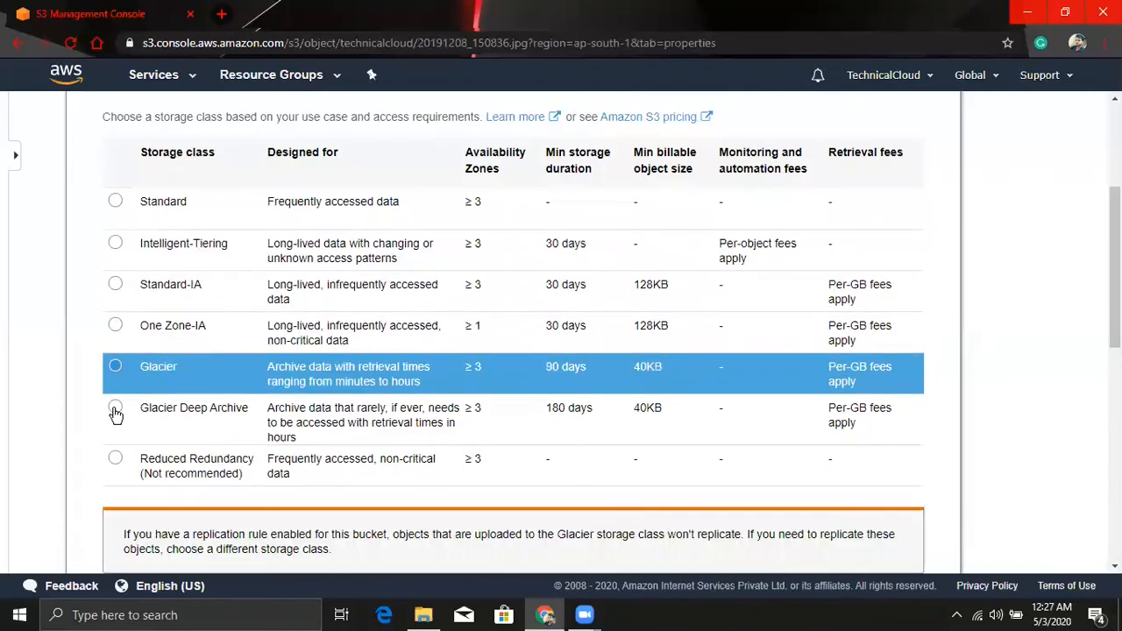
pyautogui.click(114, 411)
pyautogui.click(116, 245)
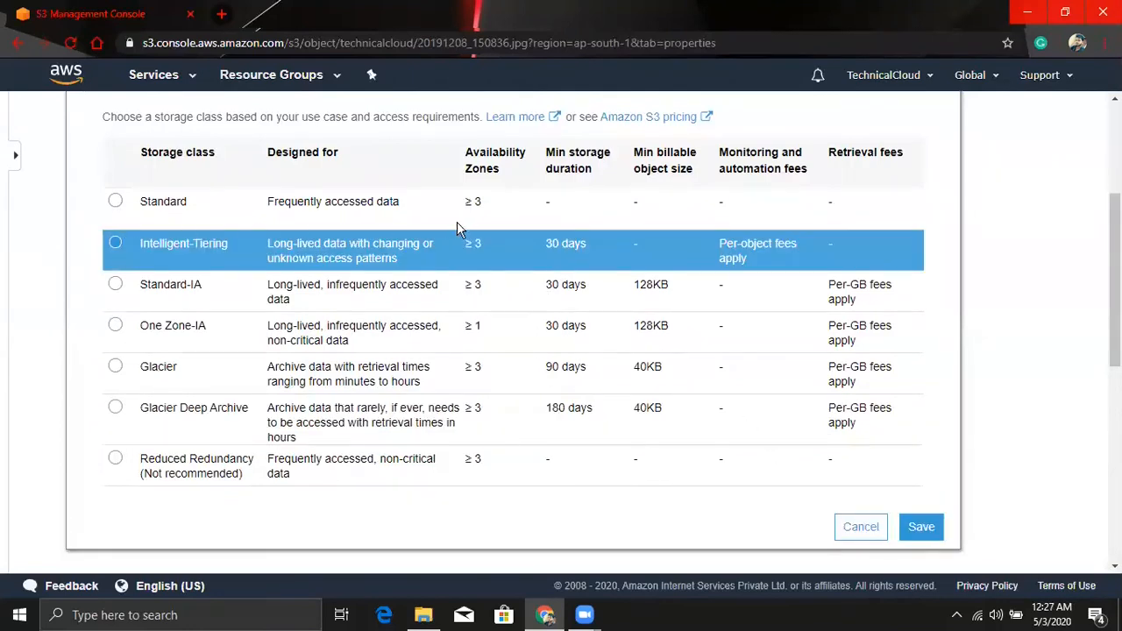
pyautogui.click(118, 287)
pyautogui.click(930, 529)
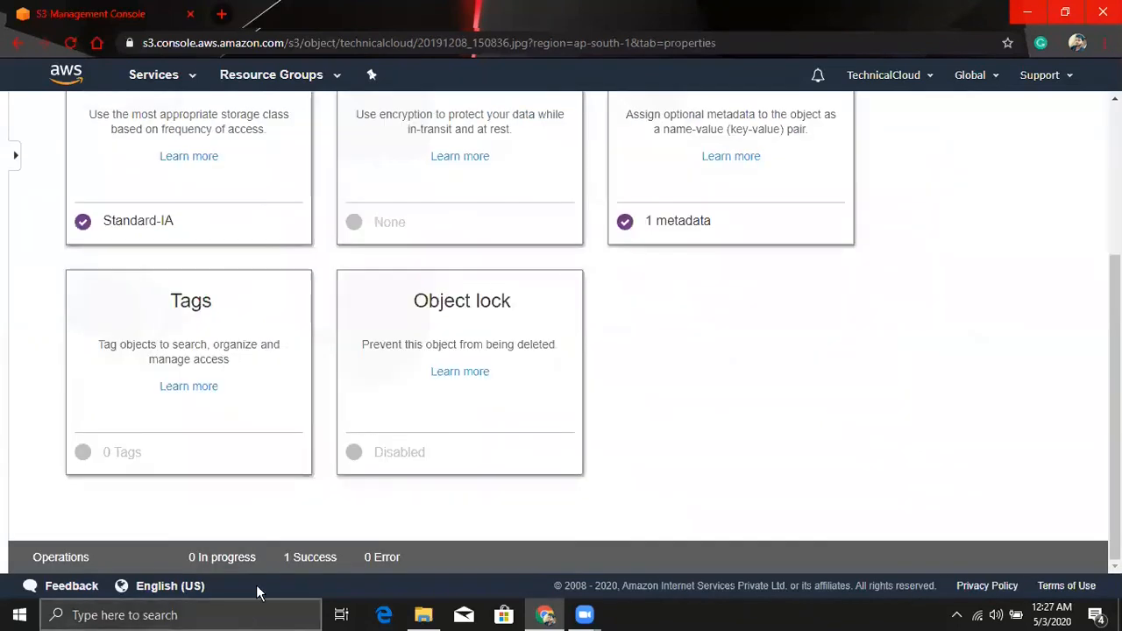
# Step: Set the storage class of 20191208_150836.jpg back to Standard, save it and return to the object's overview
pyautogui.scroll(2, 141, 250)
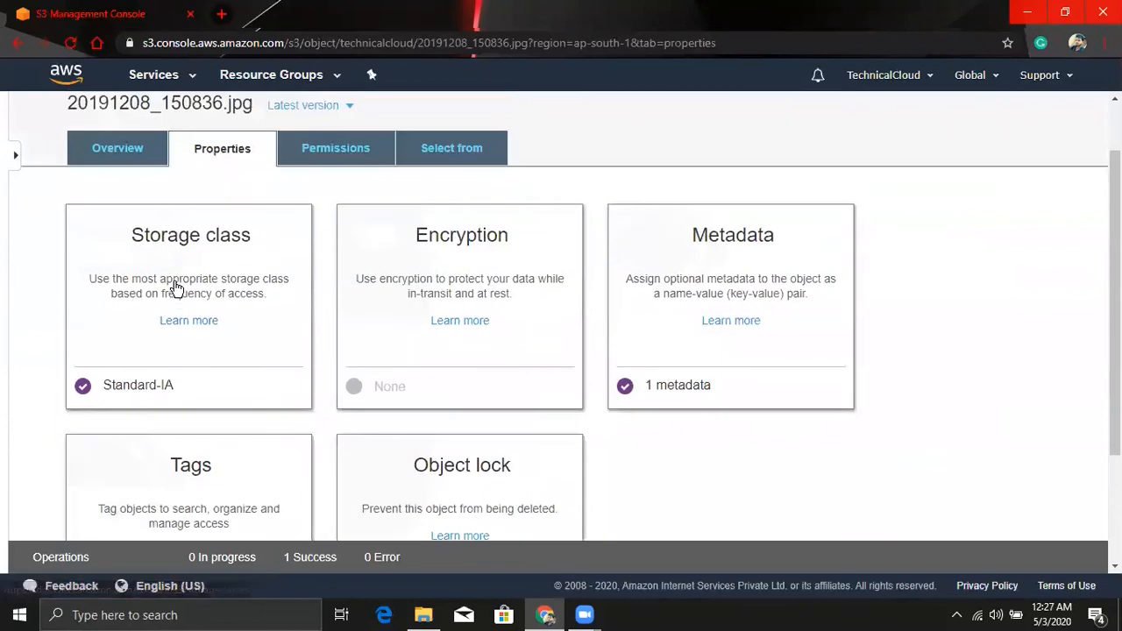
pyautogui.click(187, 245)
pyautogui.click(114, 377)
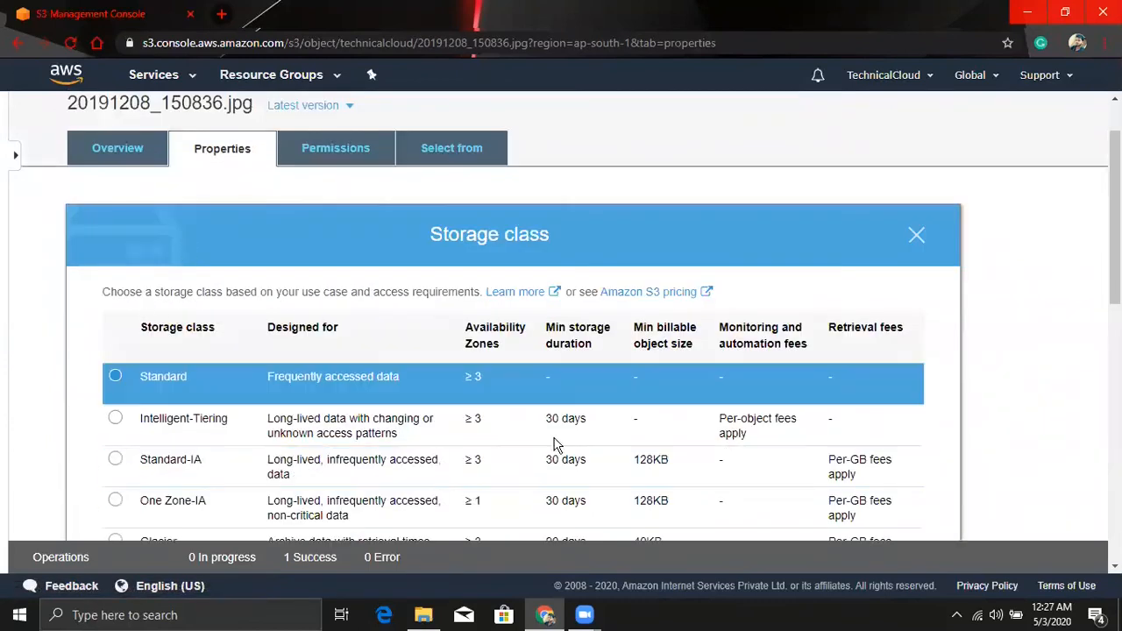
pyautogui.scroll(-3, 801, 433)
pyautogui.click(912, 456)
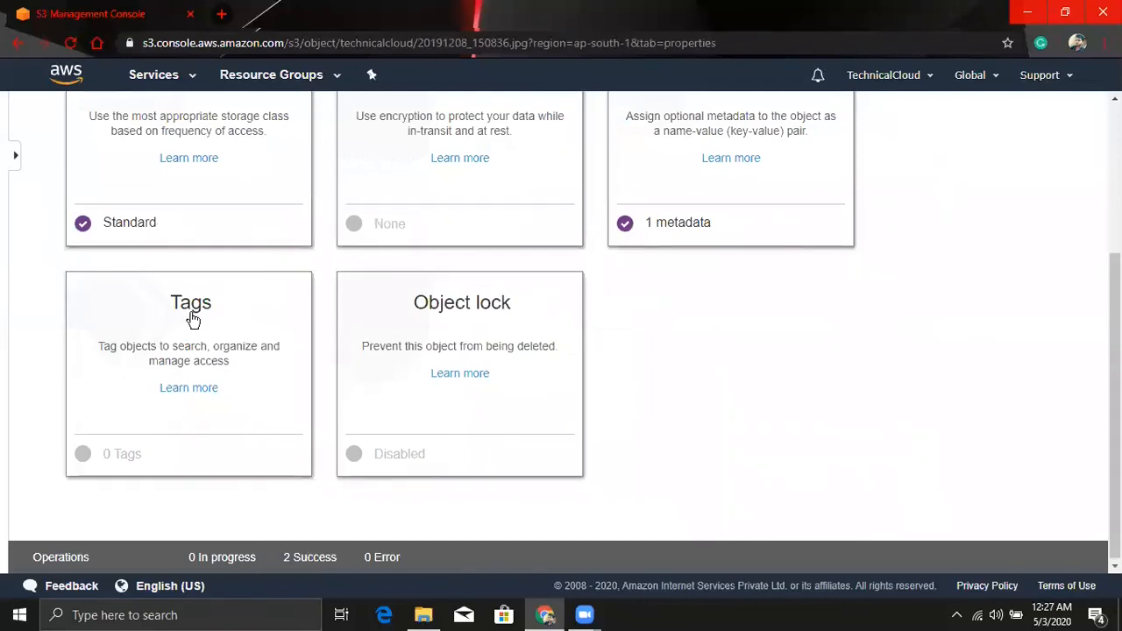
pyautogui.scroll(3, 189, 318)
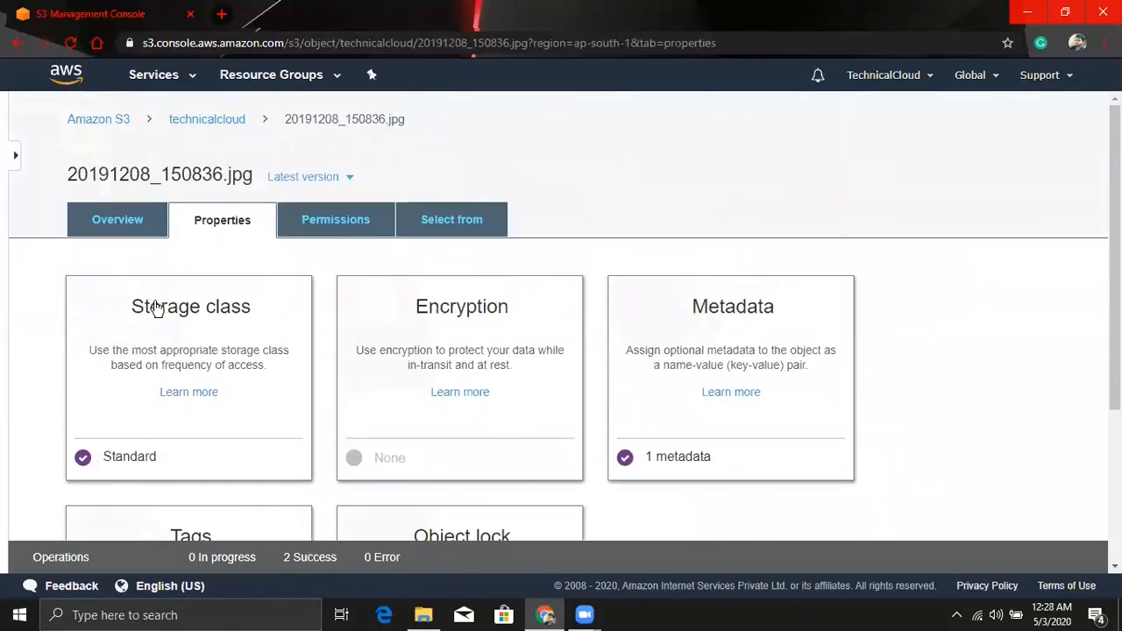
pyautogui.click(118, 220)
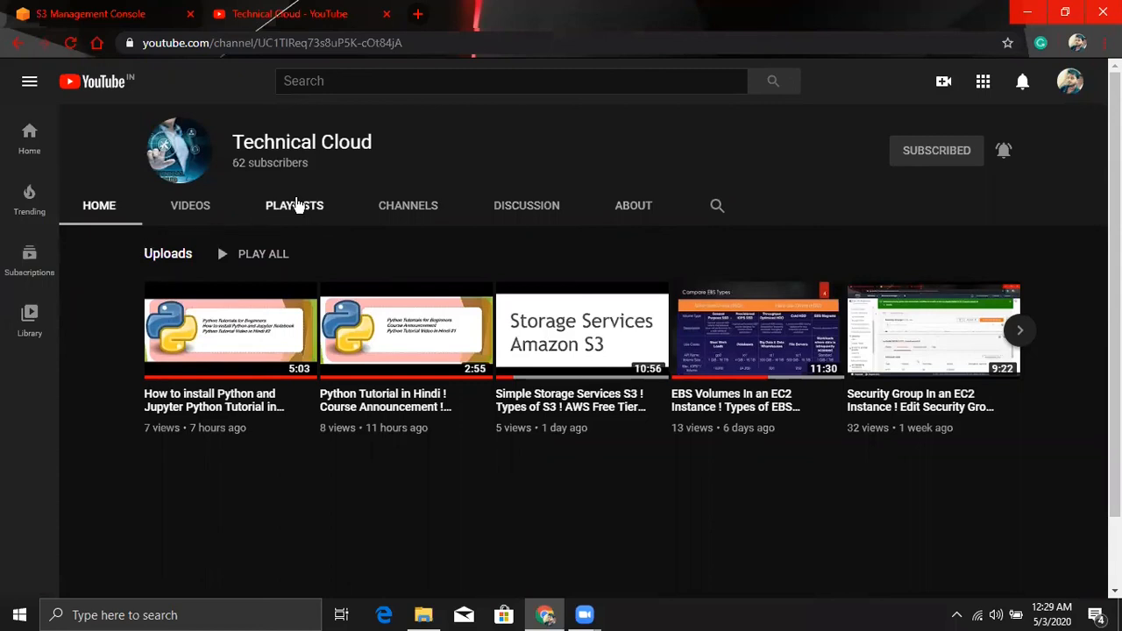
# Step: Show the created playlists of the Technical Cloud channel on YouTube
pyautogui.click(311, 221)
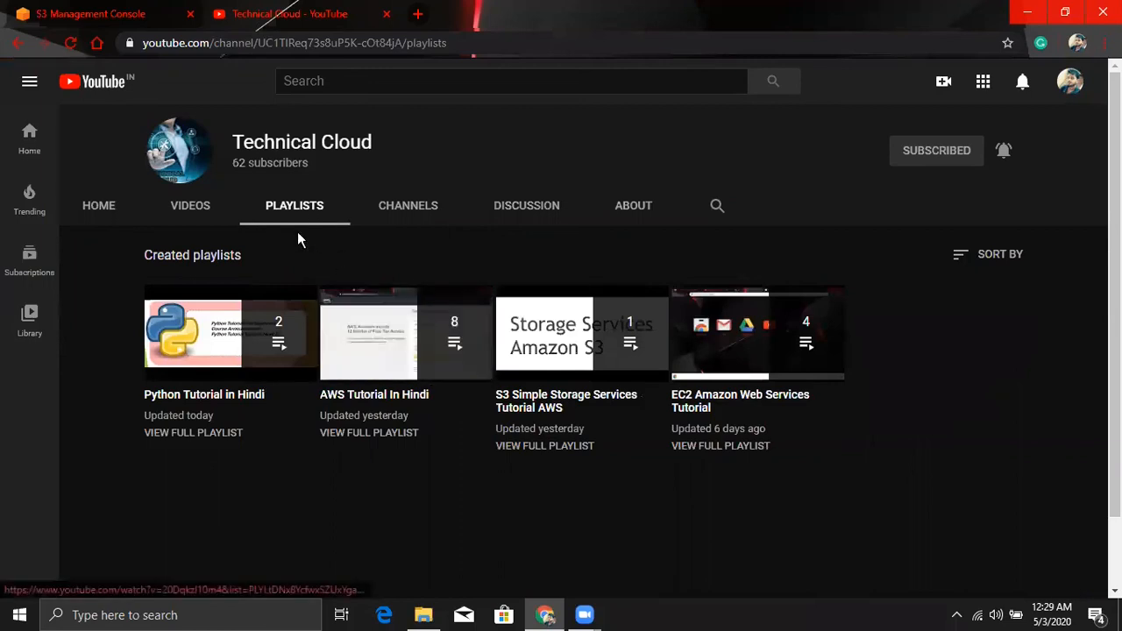
pyautogui.moveTo(261, 359)
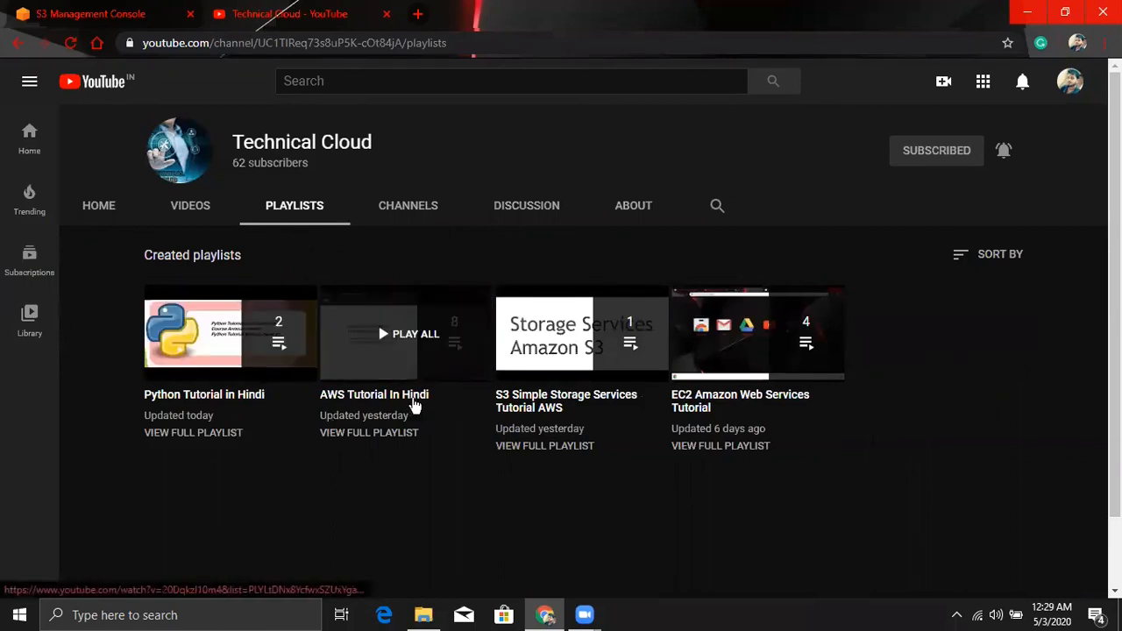